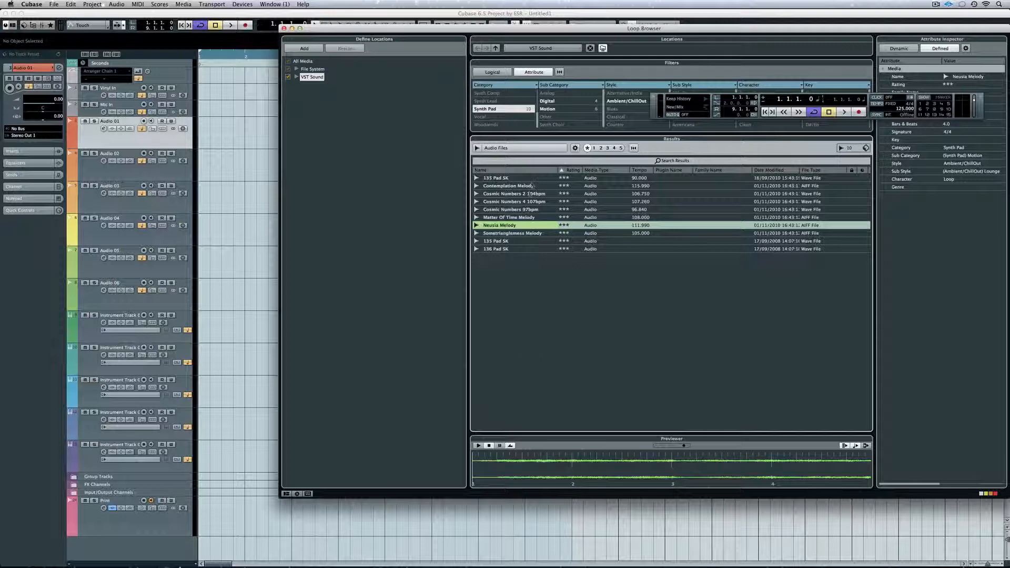
Audition the Synth Pad loops Cosmic Numbers 97bpm and Sometrianglemess Melody
left_click(515, 209)
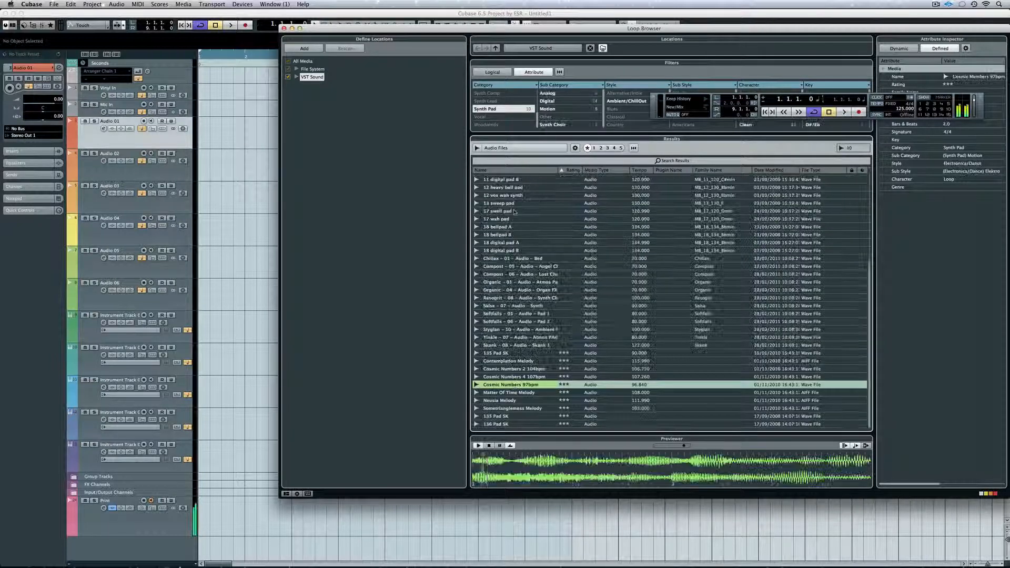
left_click(509, 408)
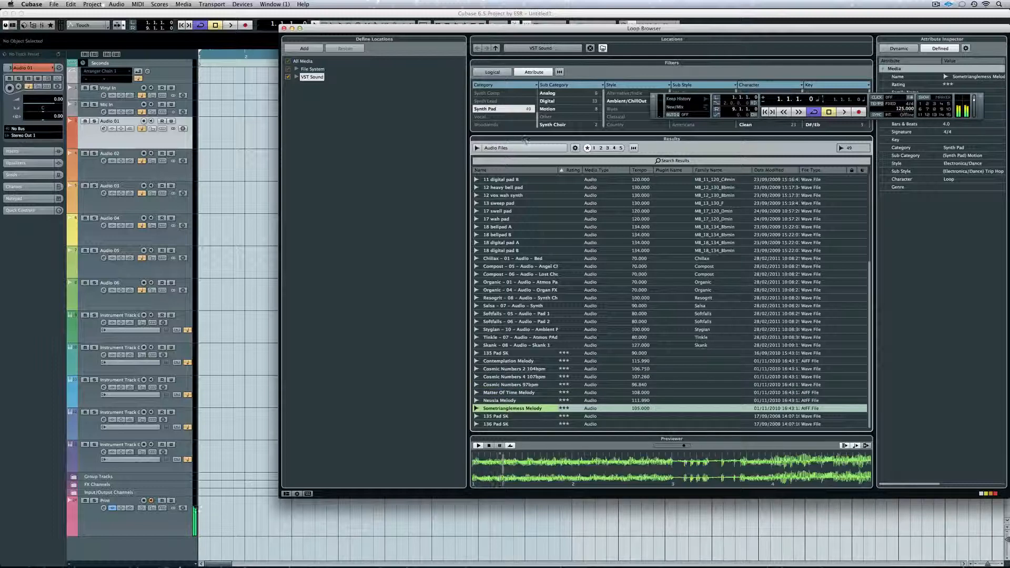
Filter the loops by the Drum&Perc category instead of Synth Pad and place Percy - 03 - Audio - Beat 3 at bar 1 of track Audio 01
left_click(522, 110)
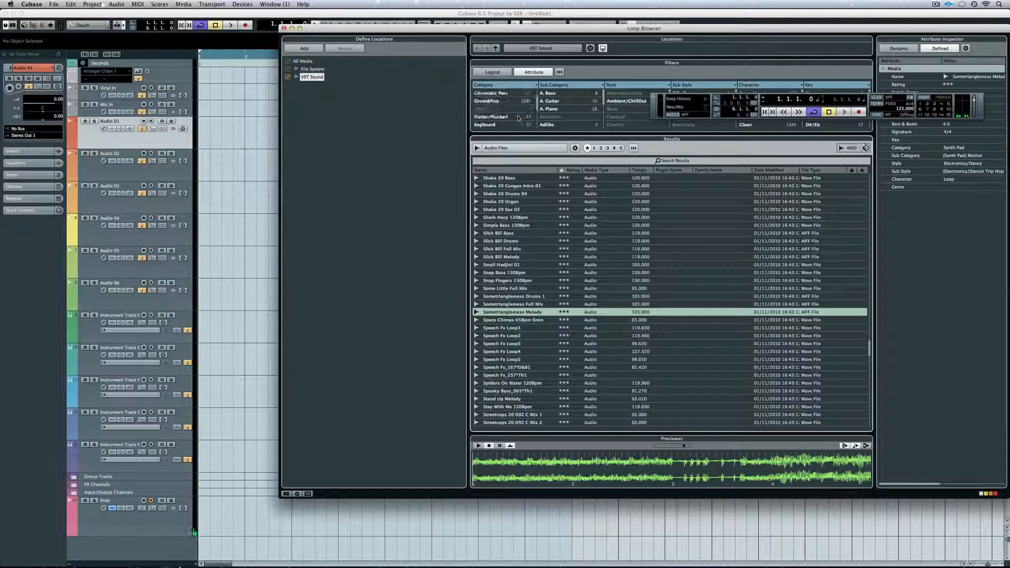
left_click(506, 101)
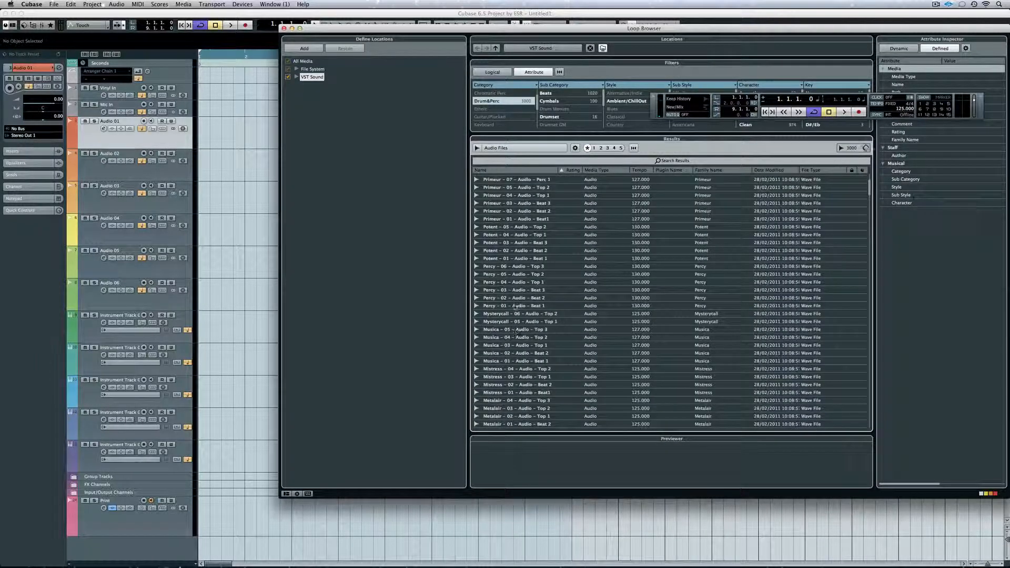
left_click(517, 289)
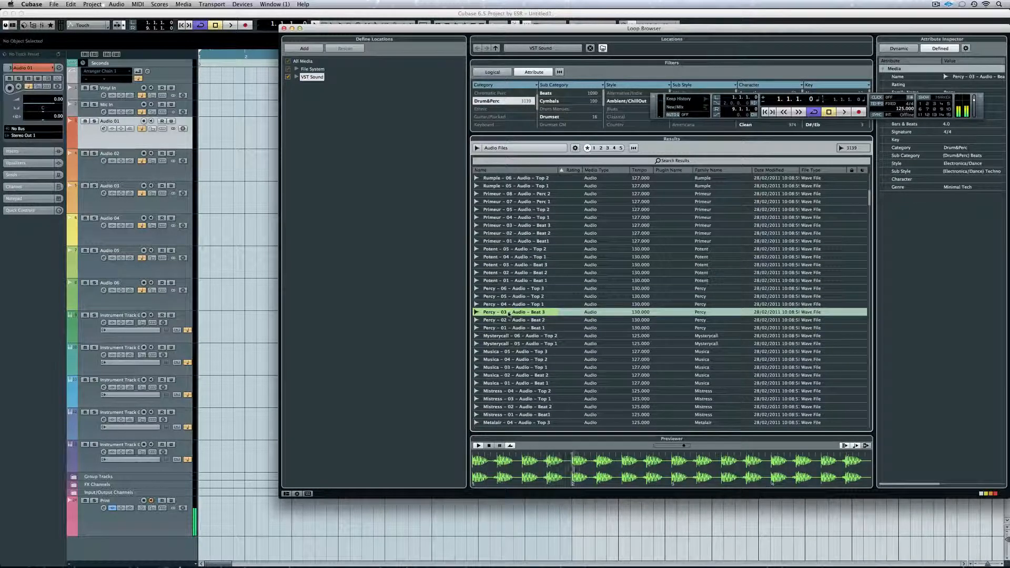
left_click_drag(314, 226, 204, 136)
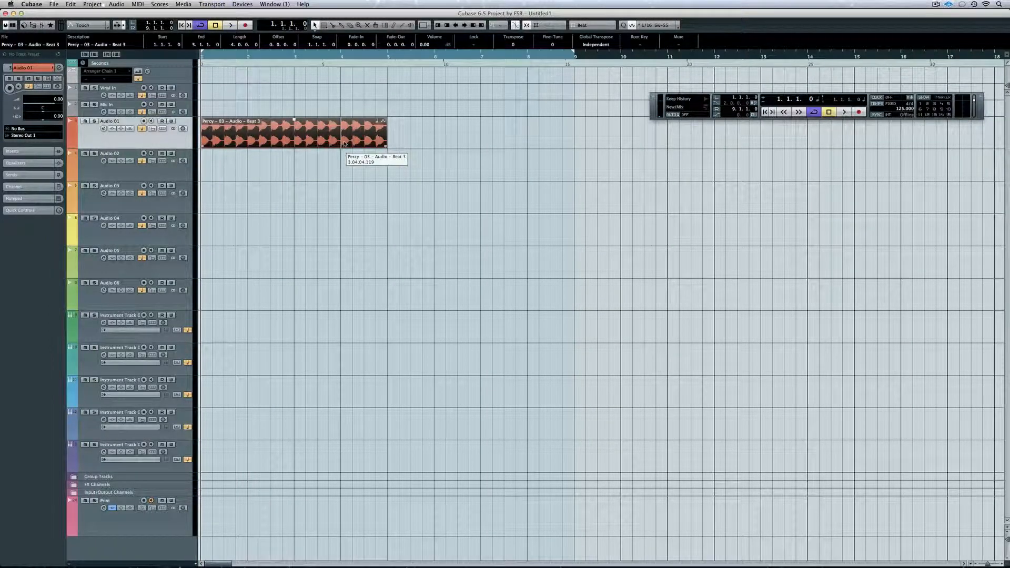
Duplicate the Percy beat event directly after the original and colour the copy with Color 4
key("super+d")
left_click(807, 227)
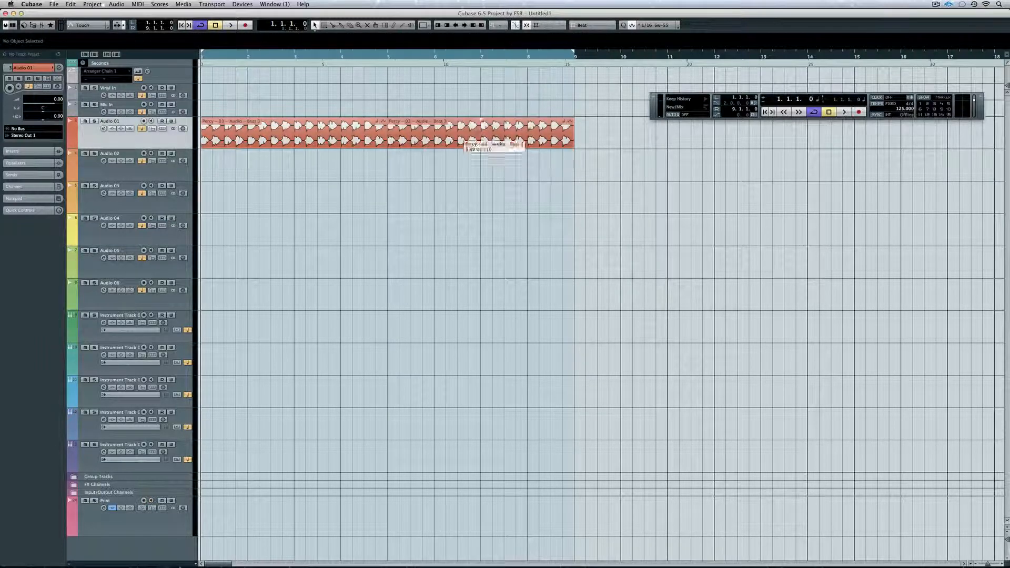
left_click(463, 132)
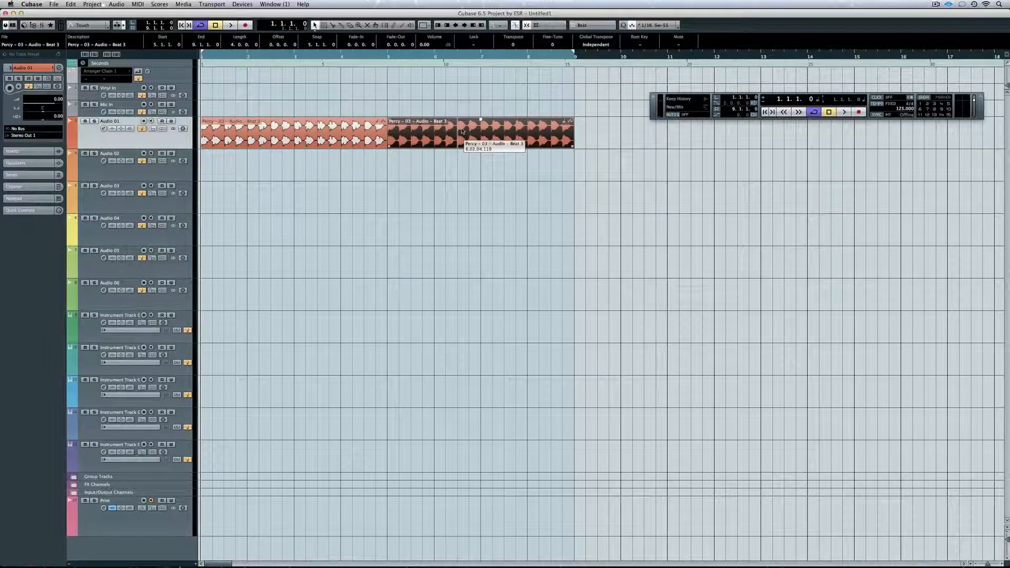
left_click(426, 27)
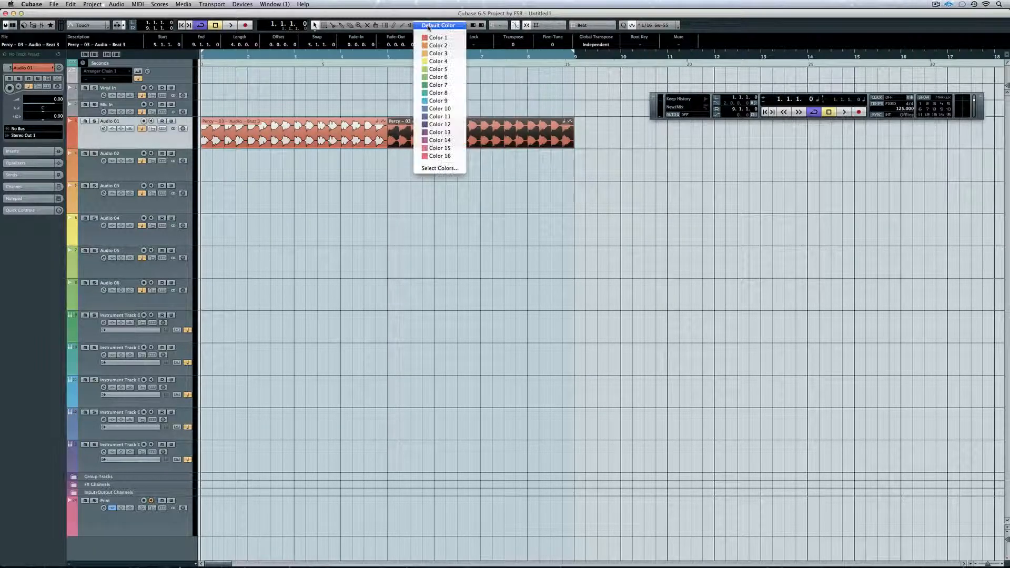
left_click(428, 62)
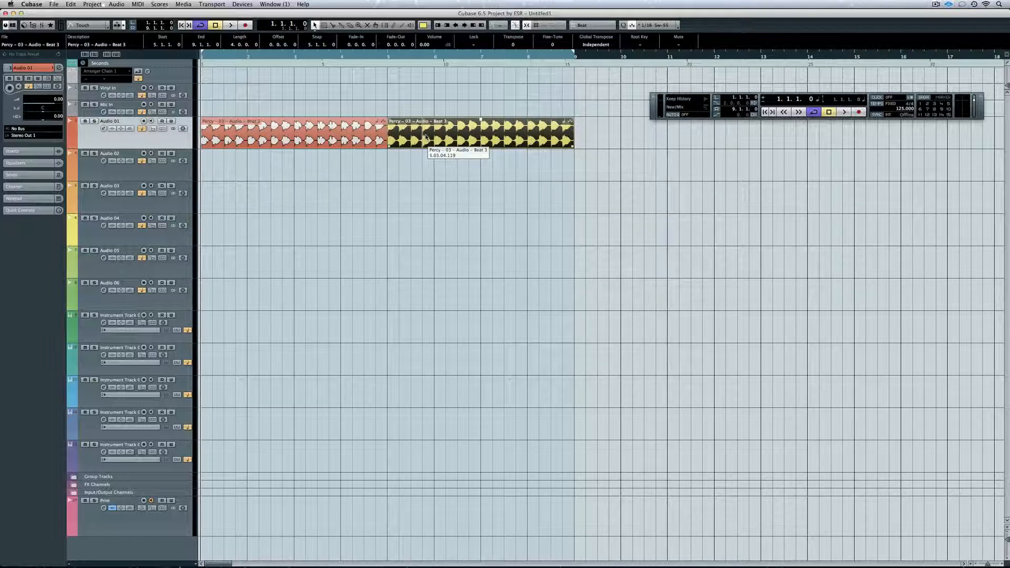
Play back the transition between the two events from just before bar 4, and reselect the yellow event
left_click(338, 59)
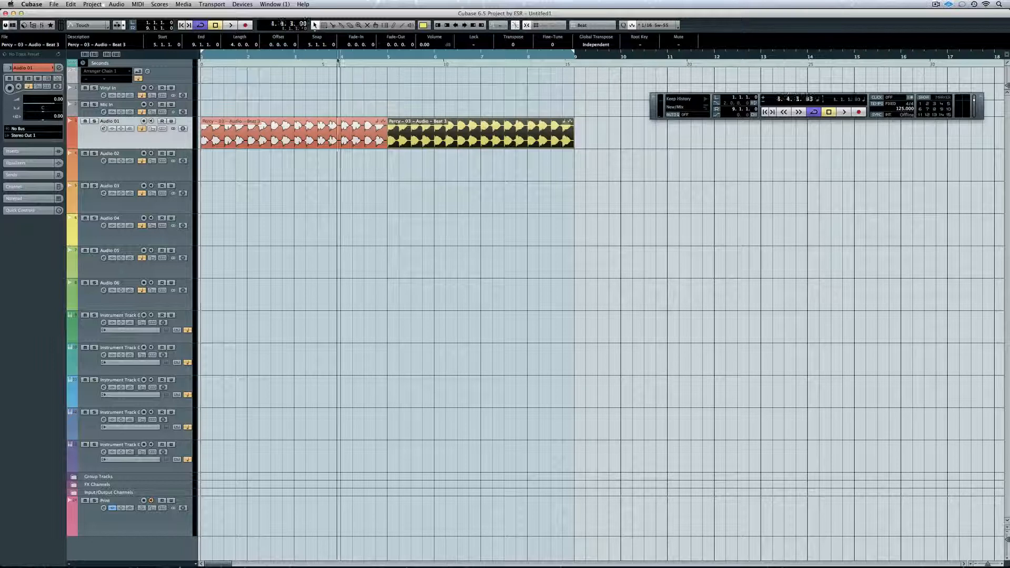
key("space")
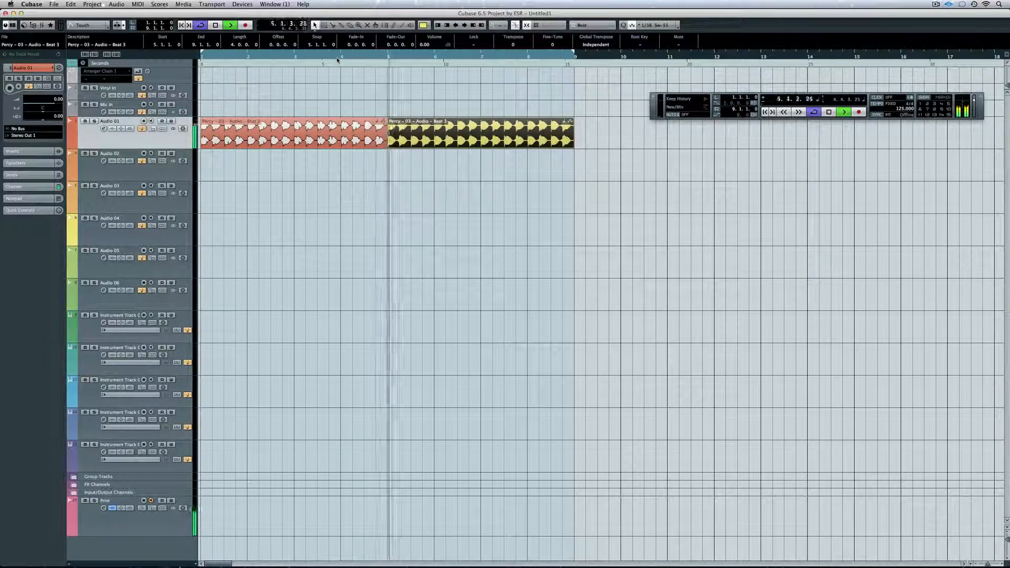
key("space")
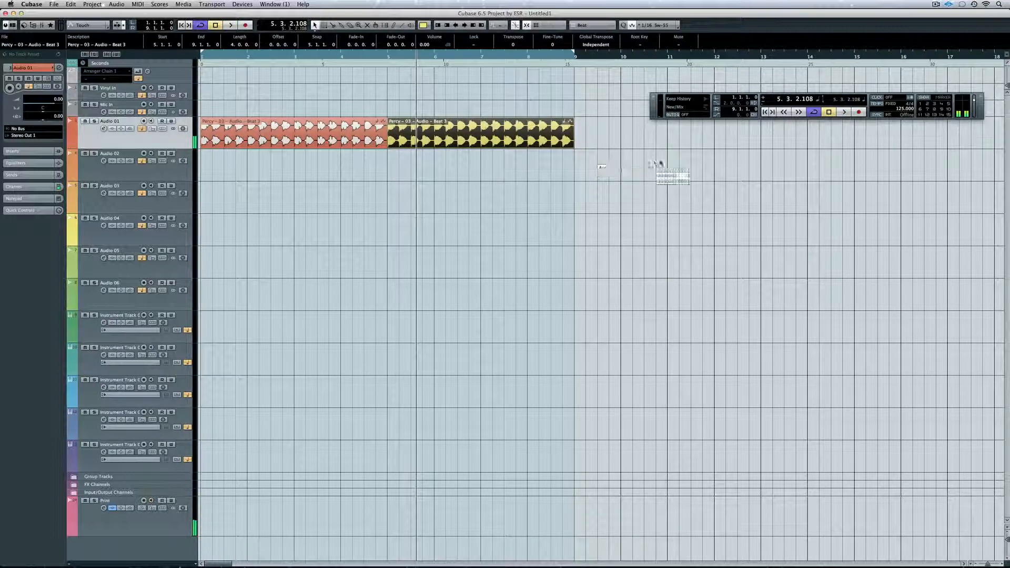
left_click(653, 166)
left_click(471, 136)
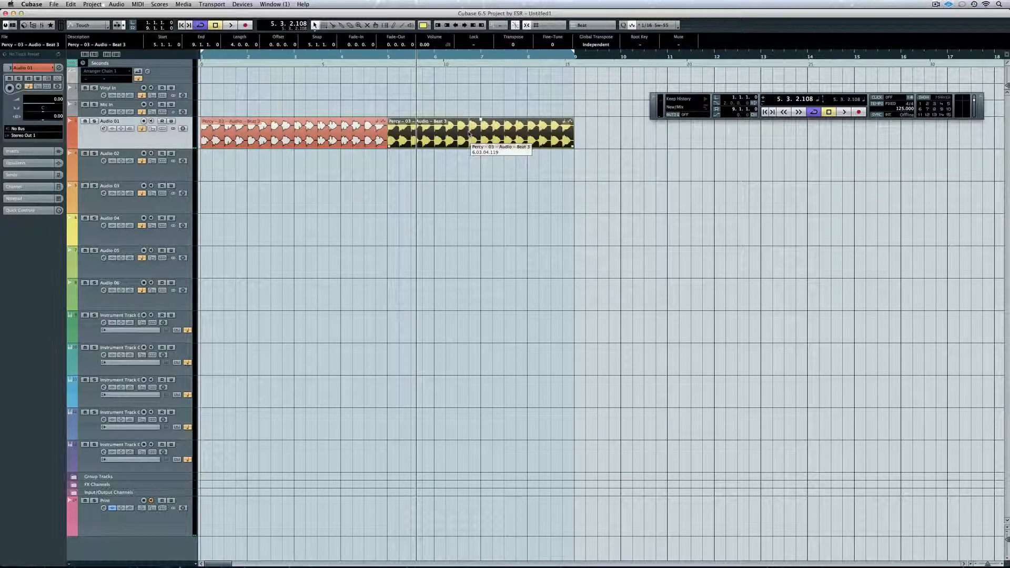
left_click(125, 4)
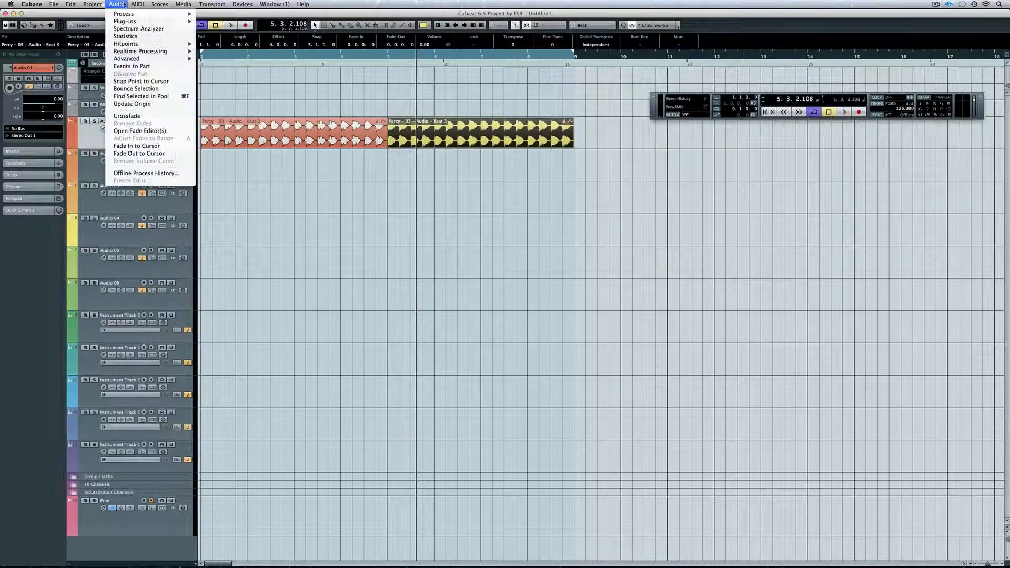
right_click(563, 263)
left_click(507, 191)
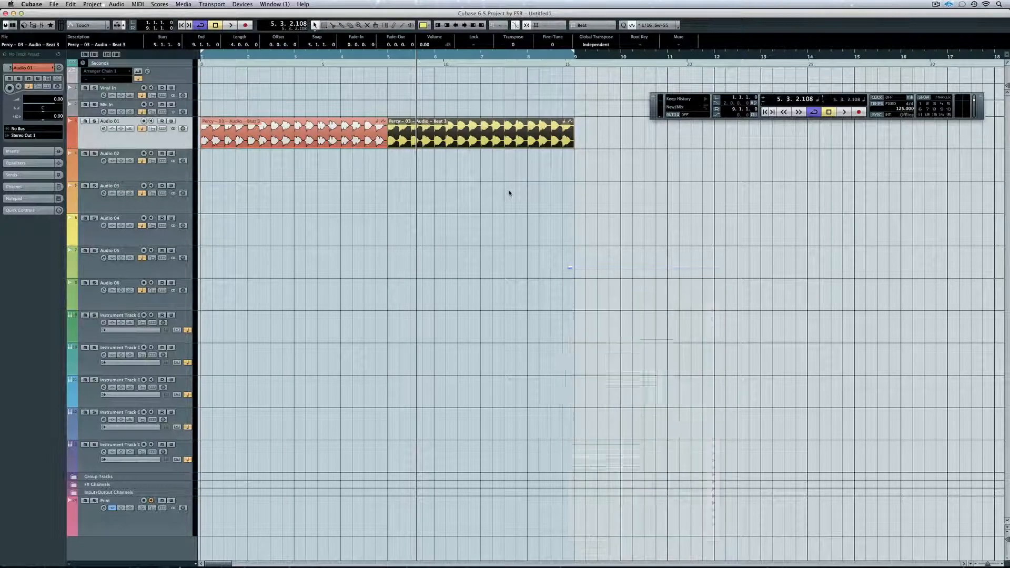
right_click(509, 191)
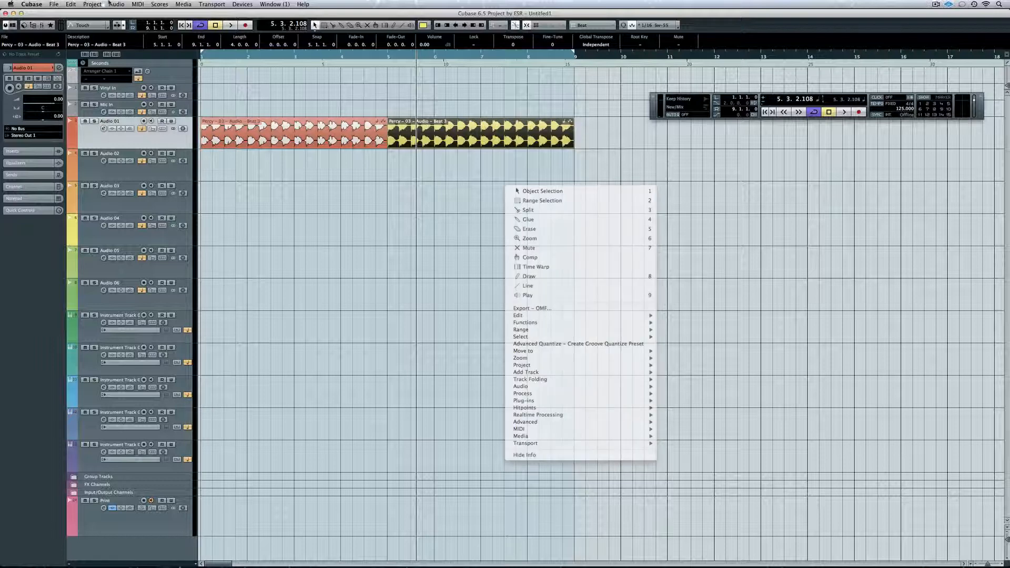
Open the UAD EMT 140 plug-in from Universal Audio's Powered Plug-Ins for offline processing of the yellow event
left_click(100, 4)
left_click(117, 5)
mouse_move(126, 24)
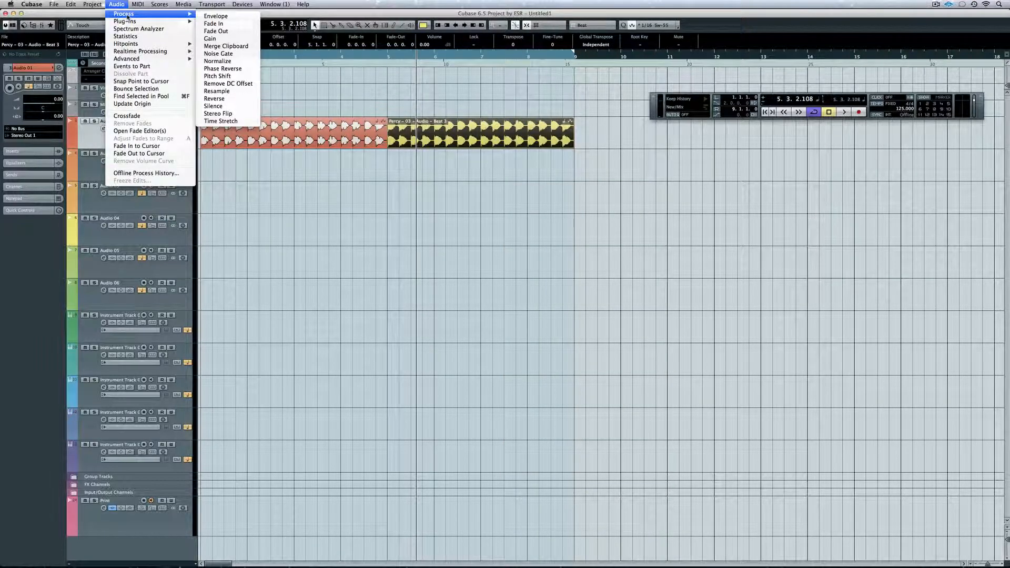
mouse_move(267, 138)
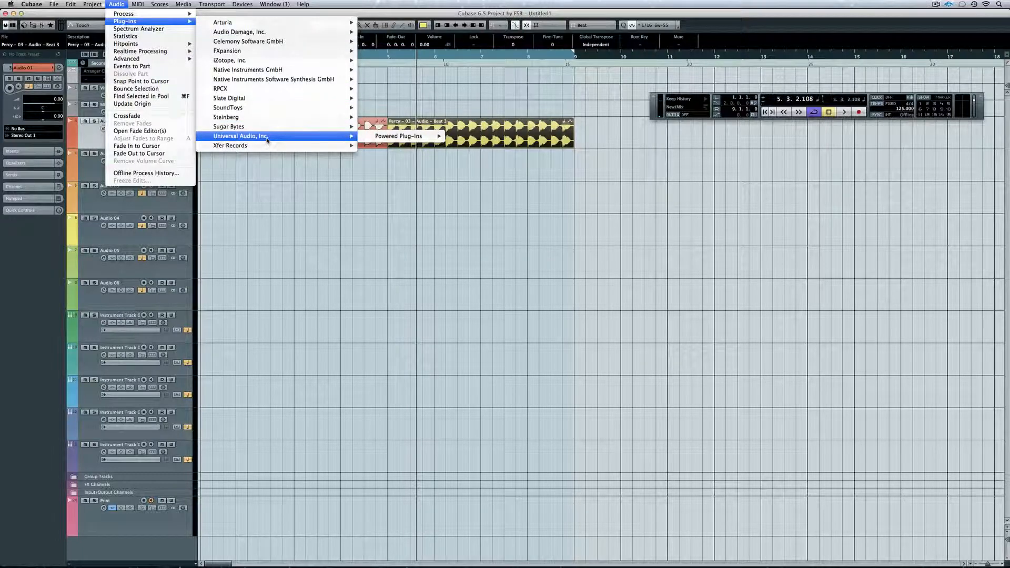
mouse_move(405, 137)
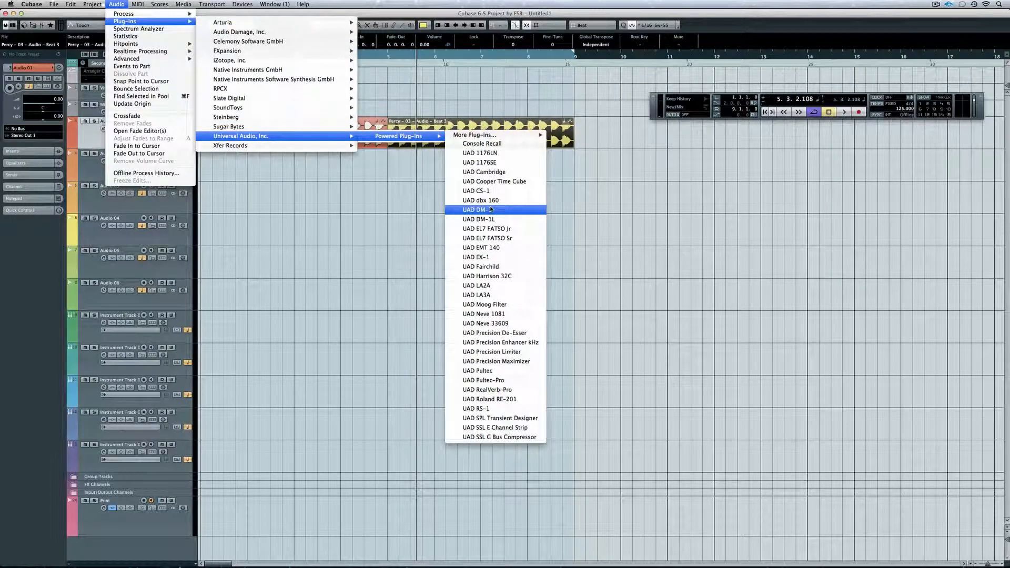
left_click(484, 247)
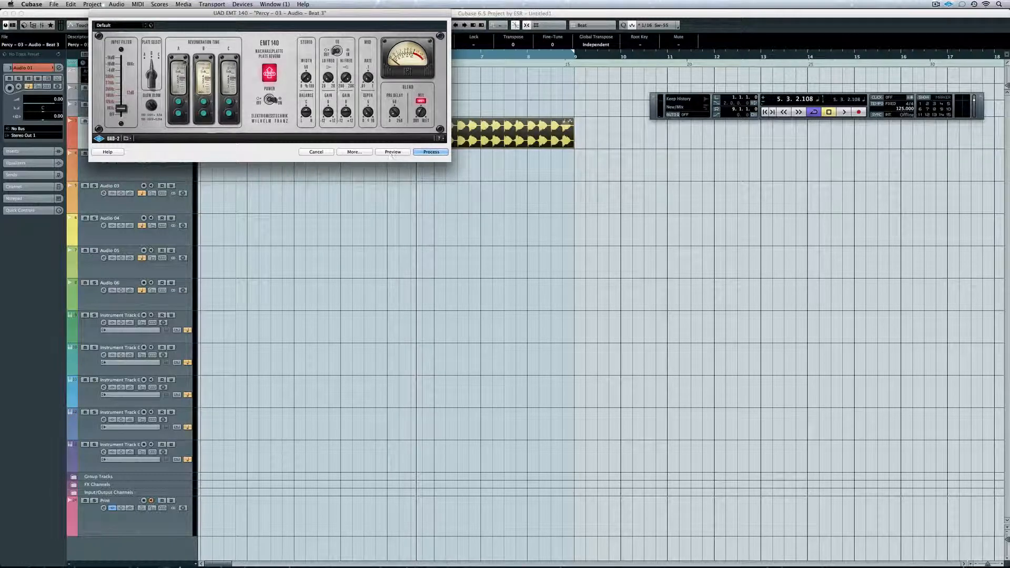
Examine the EMT 140 preset list and its additional mix options, and preview the Default preset on the event
left_click(109, 25)
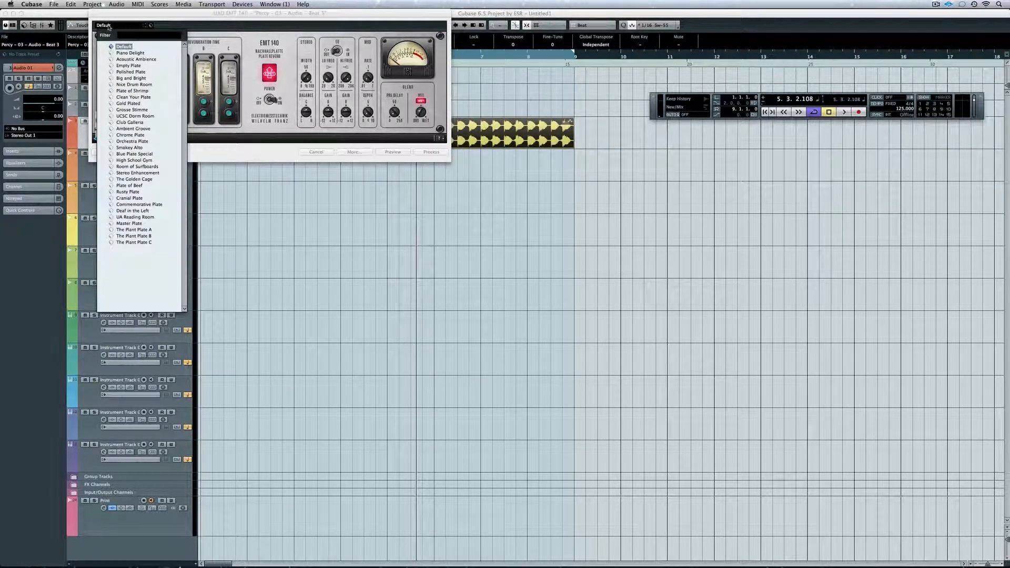
left_click(316, 70)
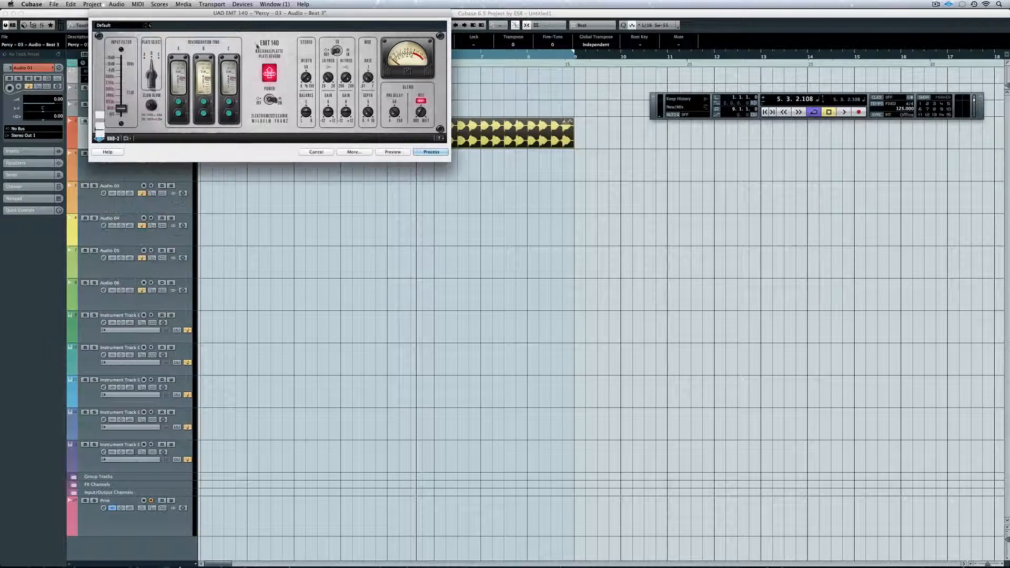
left_click(353, 152)
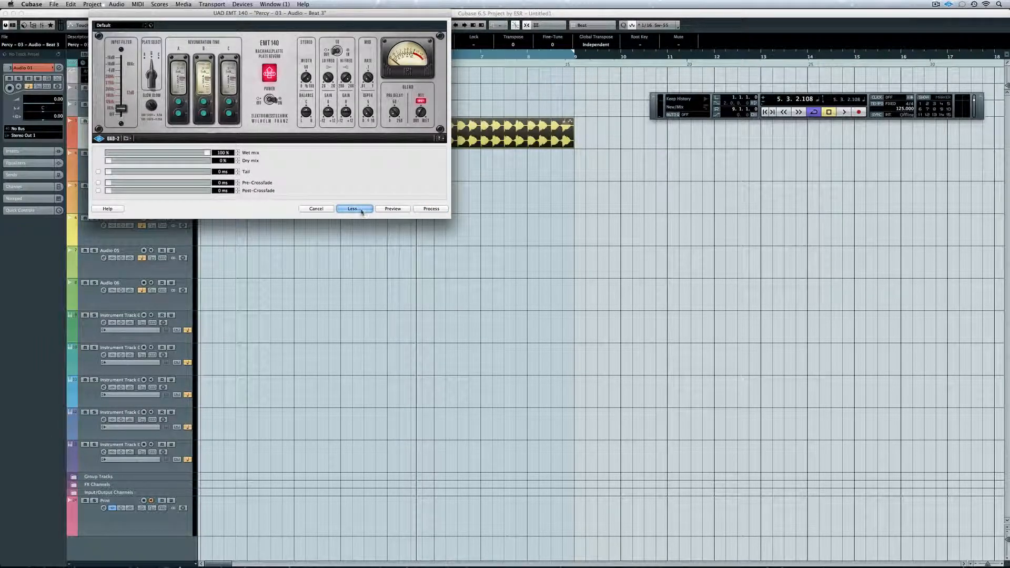
left_click(361, 209)
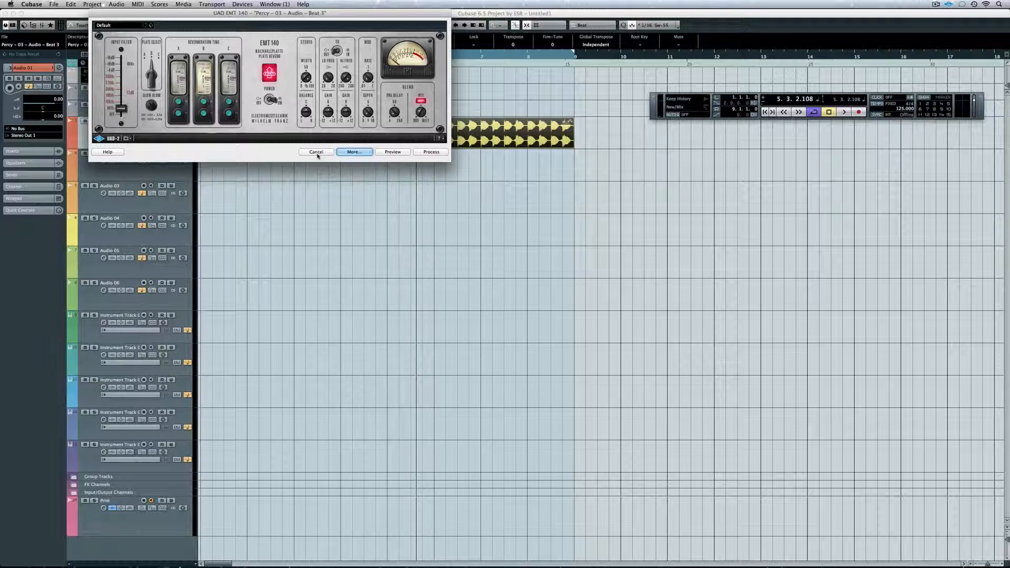
left_click(393, 152)
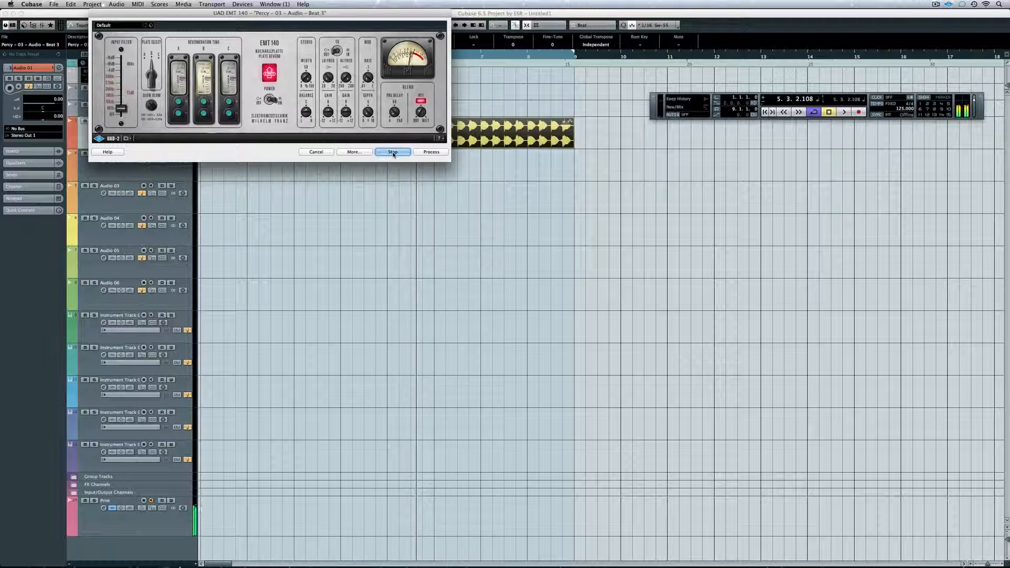
left_click(389, 153)
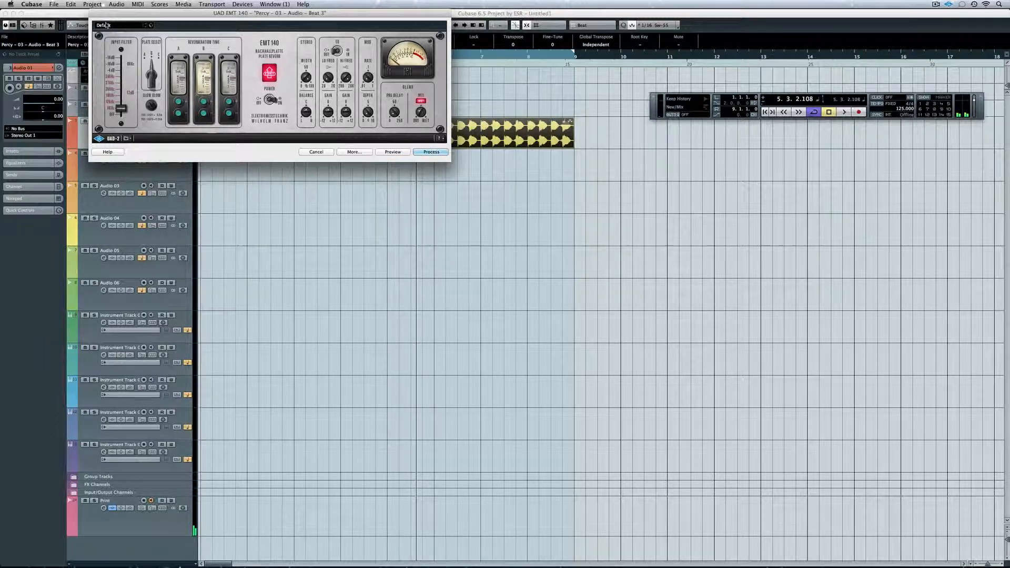
Load and preview the Smokey Alto preset, and process the yellow event with it as a new version
left_click(107, 25)
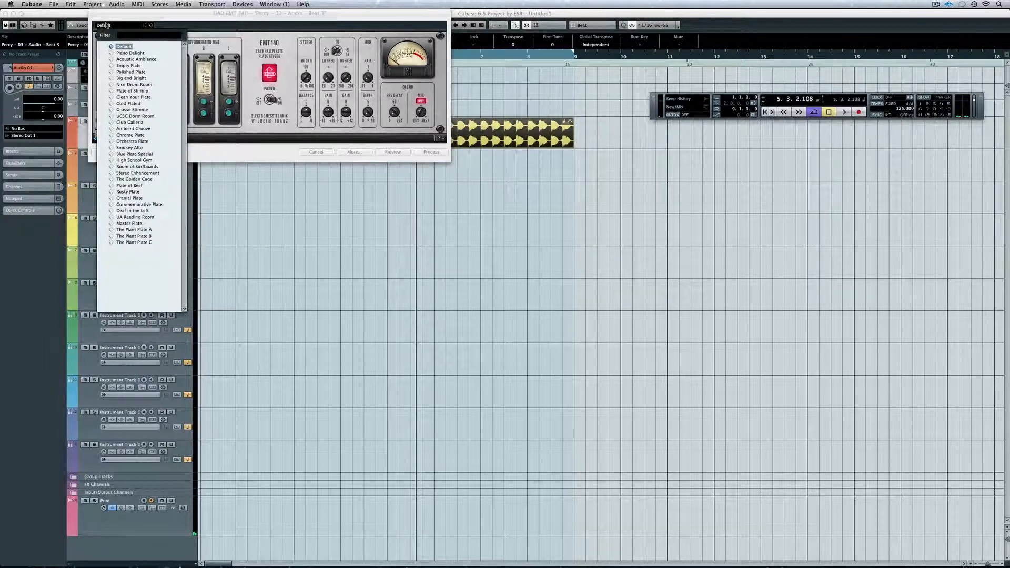
left_click(140, 148)
left_click(393, 152)
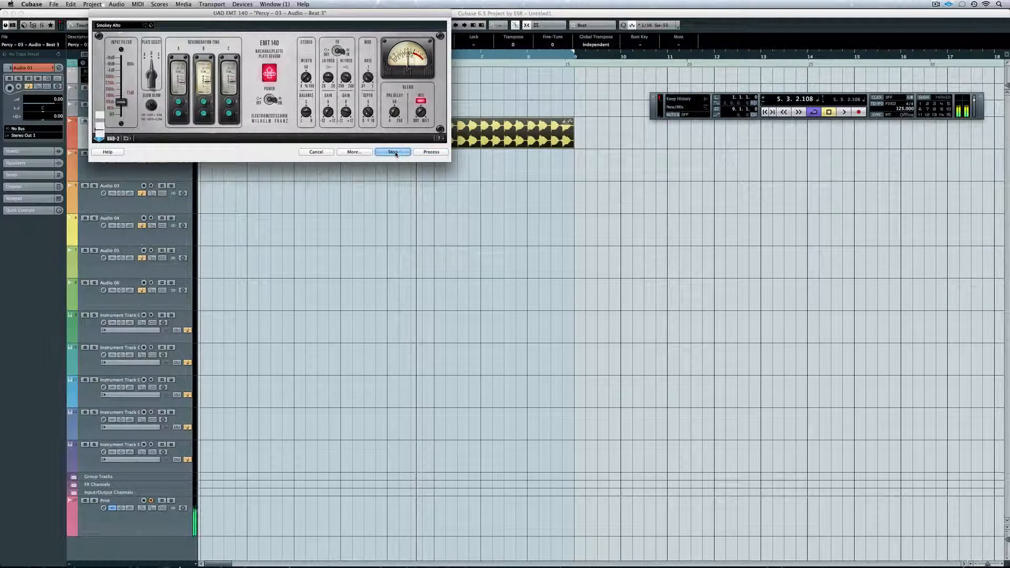
left_click(396, 153)
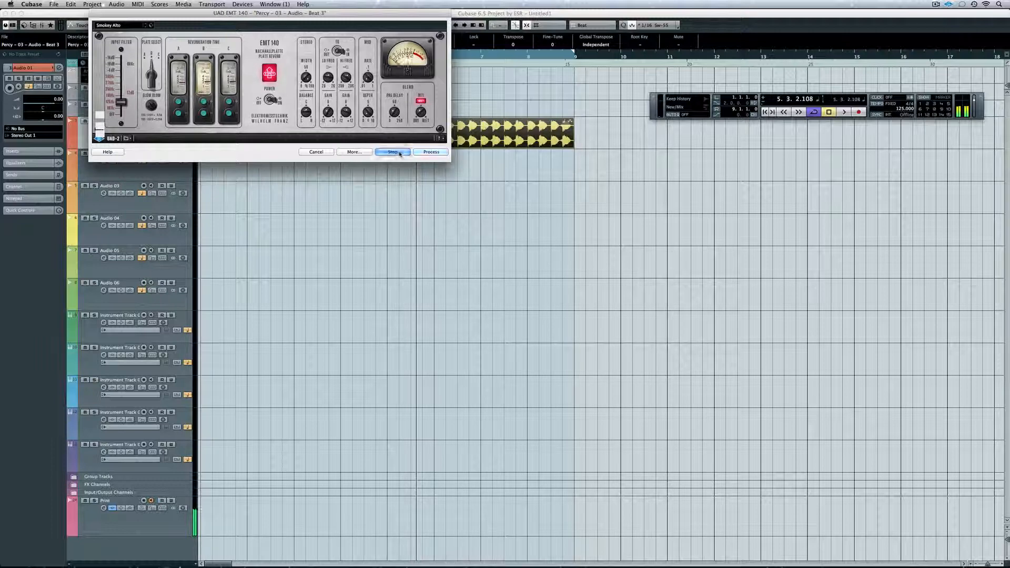
left_click(432, 152)
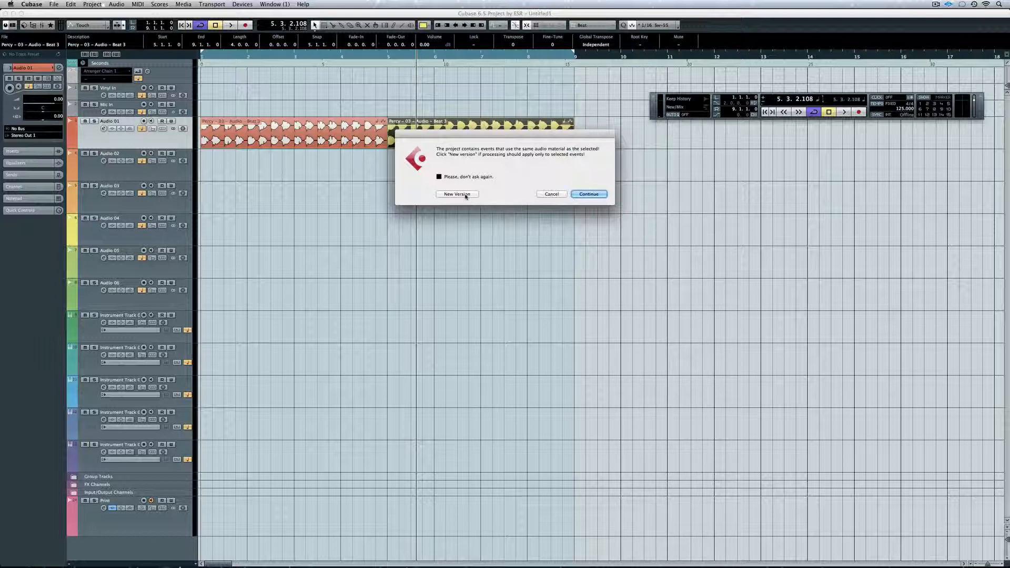
left_click(465, 195)
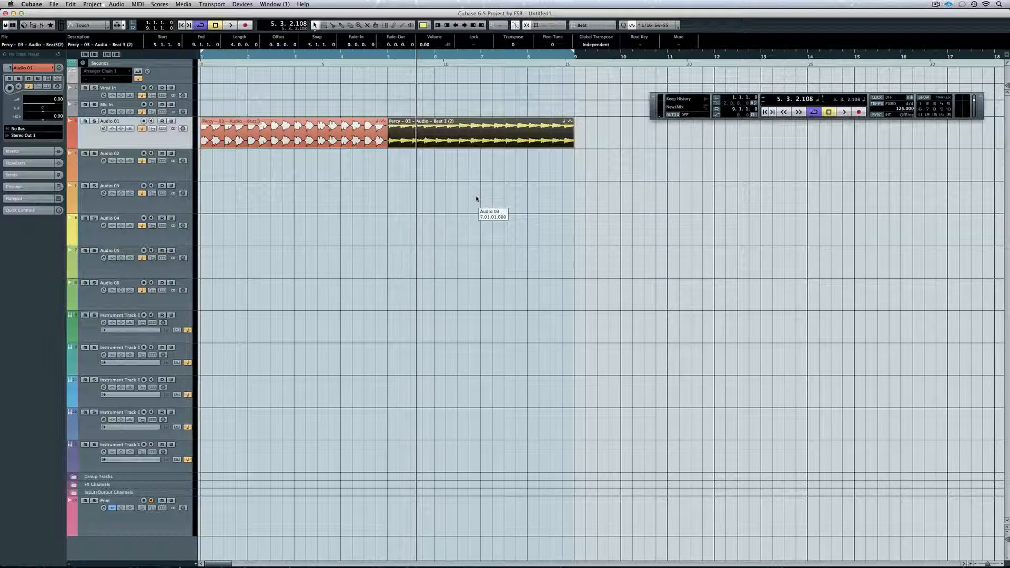
Play the project from the start through the original event and into the reverb-processed copy
key("Home")
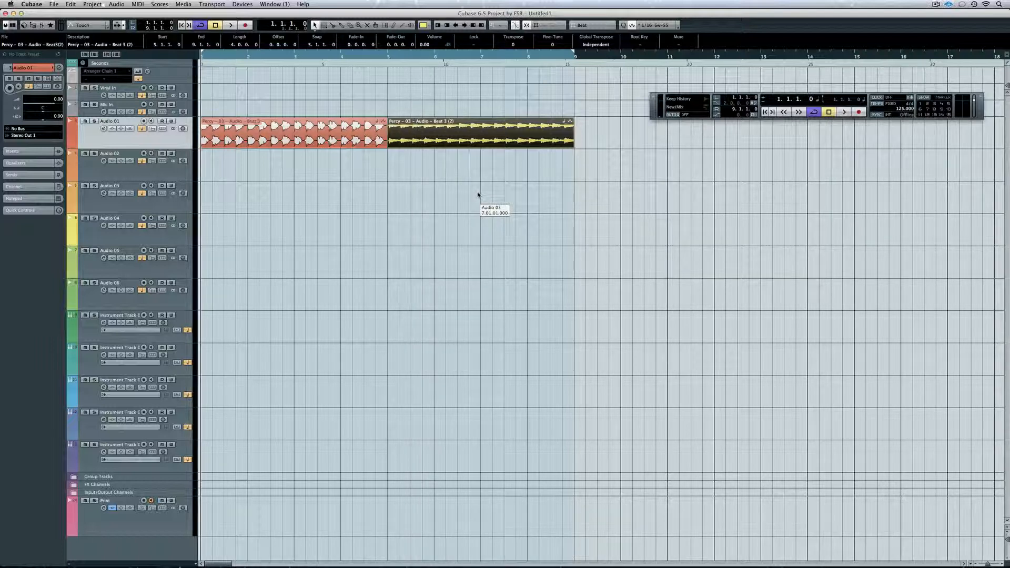
key("space")
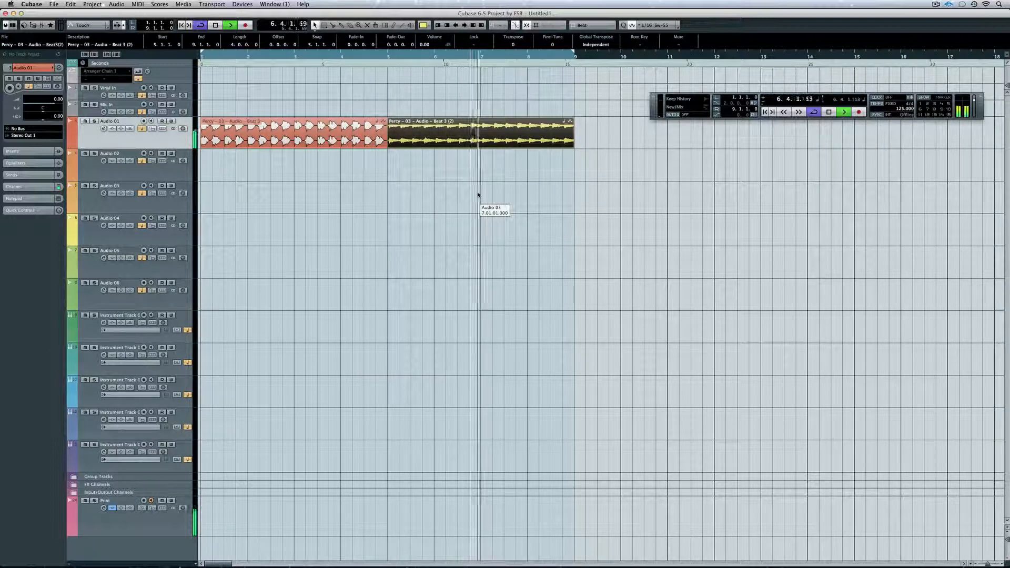
key("space")
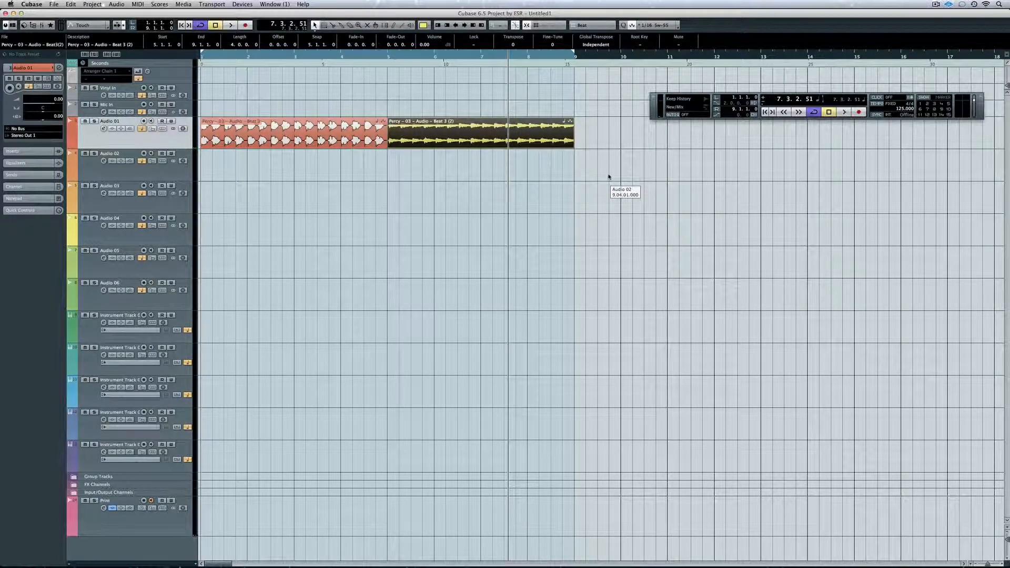
Select the last half bar of the red event, from 4.2.4.119 to 5.1.1.0, with the Range Selection tool
right_click(609, 177)
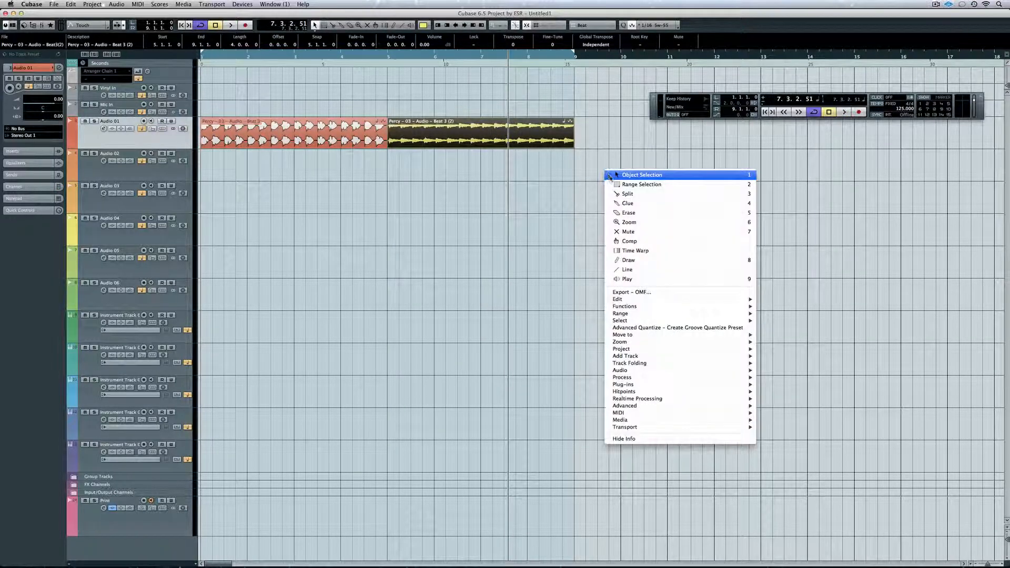
left_click(613, 184)
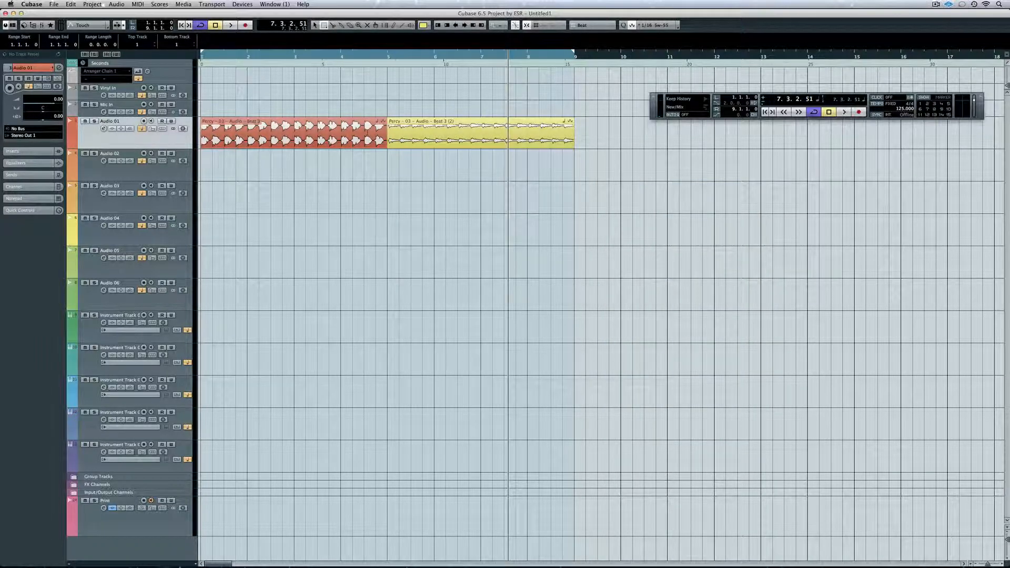
left_click_drag(365, 136, 388, 137)
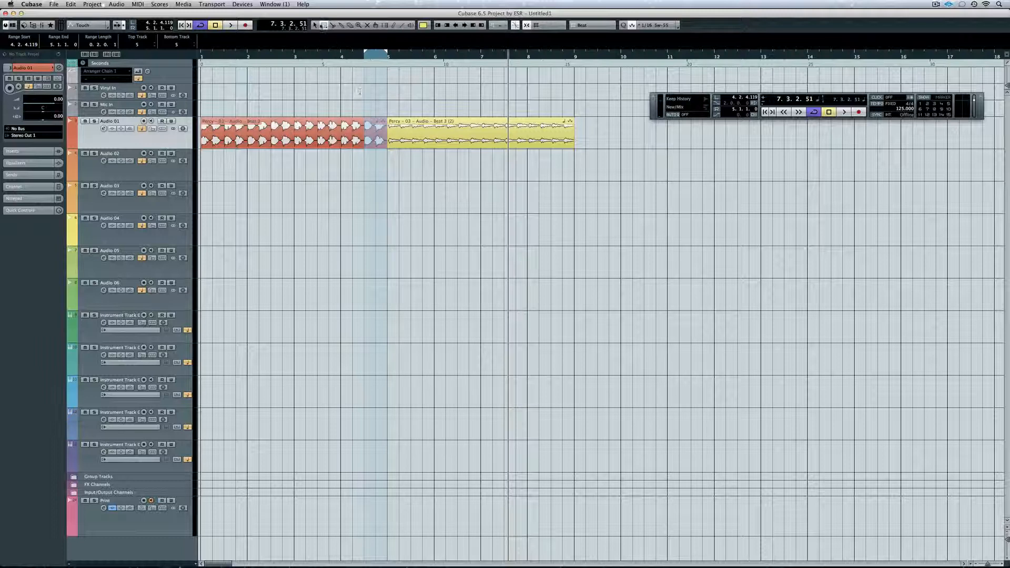
left_click(317, 26)
right_click(370, 134)
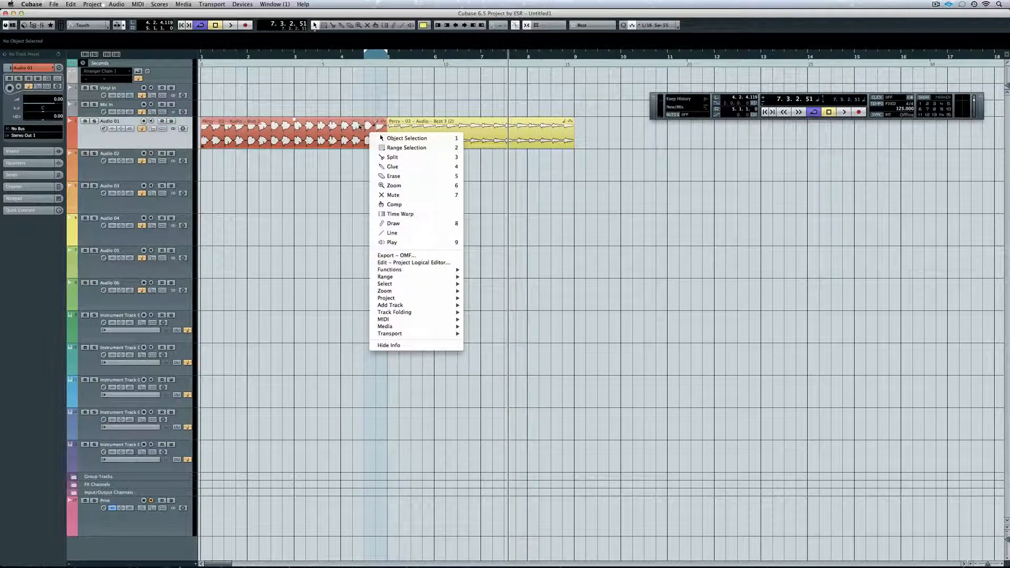
left_click(374, 125)
right_click(374, 125)
left_click(400, 137)
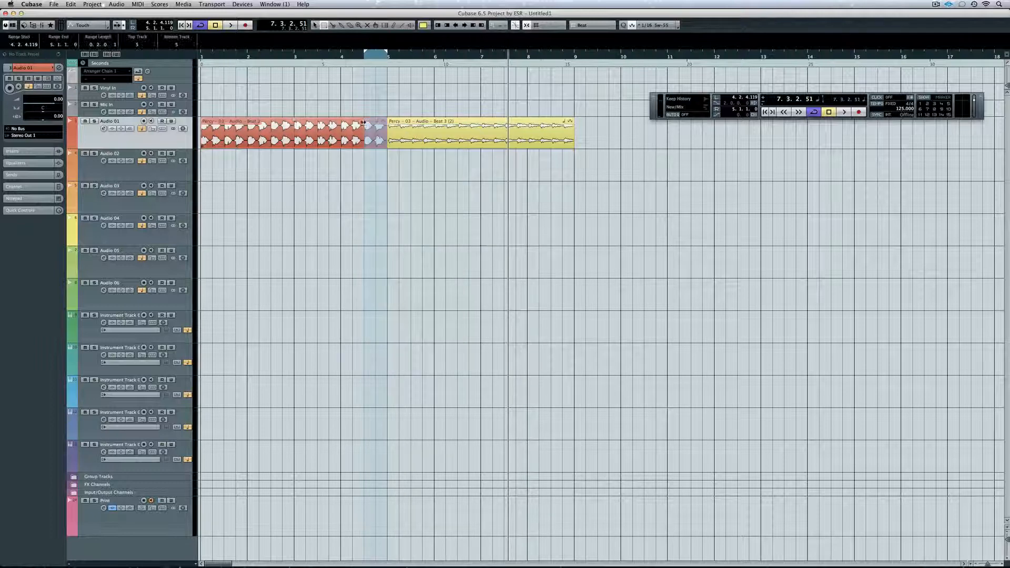
Reverse the selected range at the end of the red event with offline processing
right_click(370, 139)
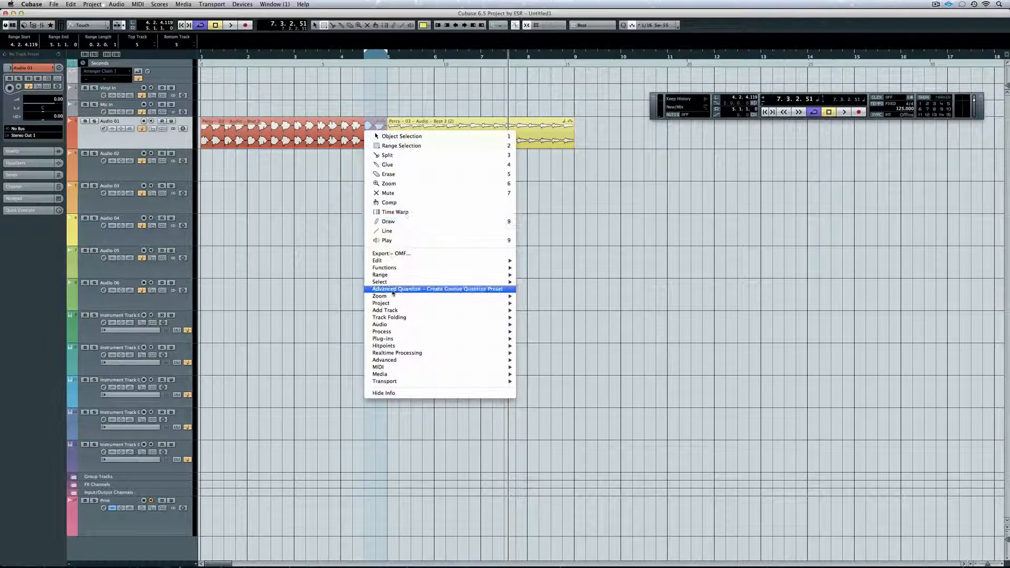
mouse_move(397, 332)
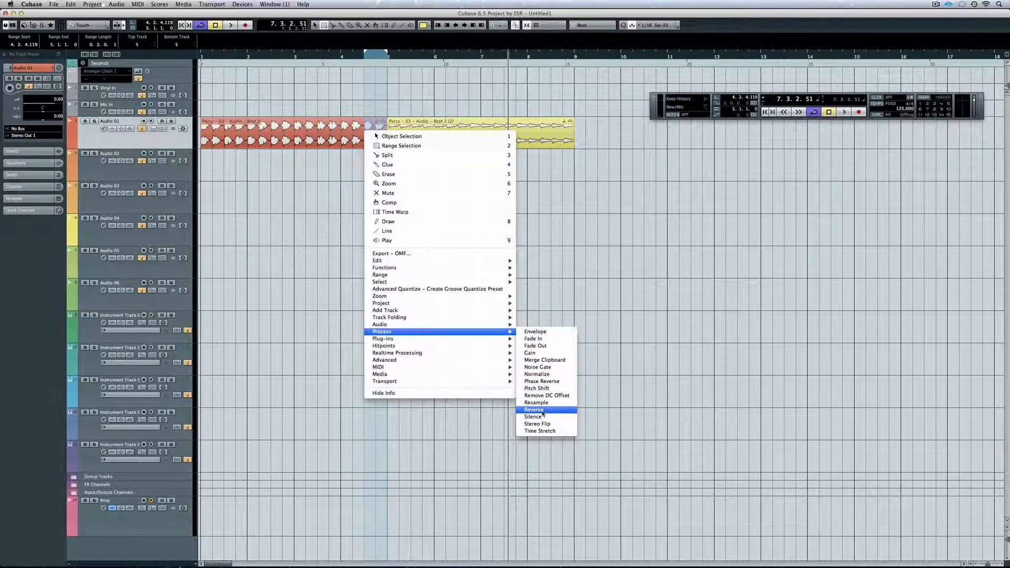
left_click(542, 411)
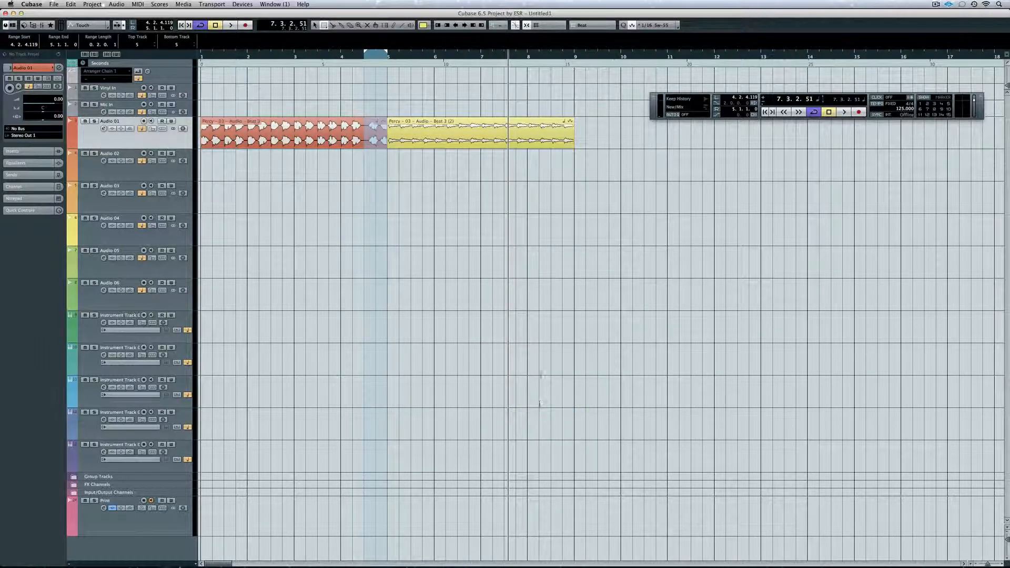
Set the locators around both events and play the project from the start through the reversed section into the yellow event
right_click(540, 374)
left_click(550, 362)
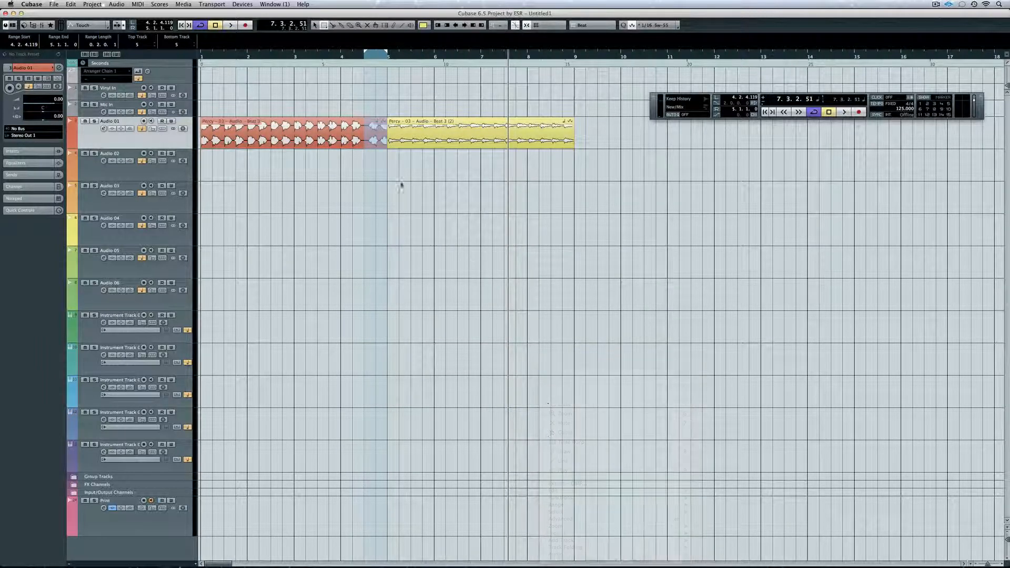
left_click_drag(407, 156, 377, 140)
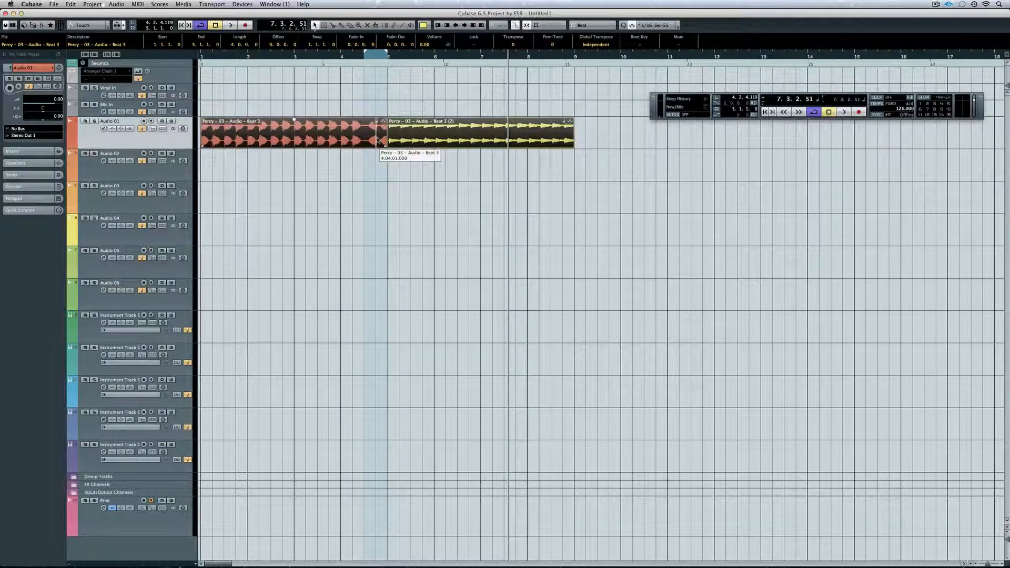
key("p")
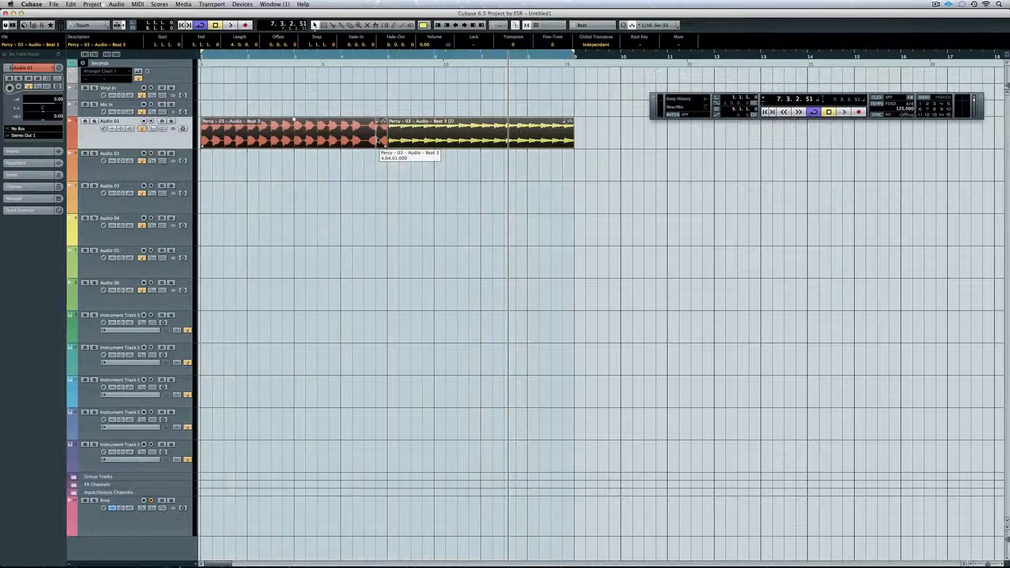
key("Home")
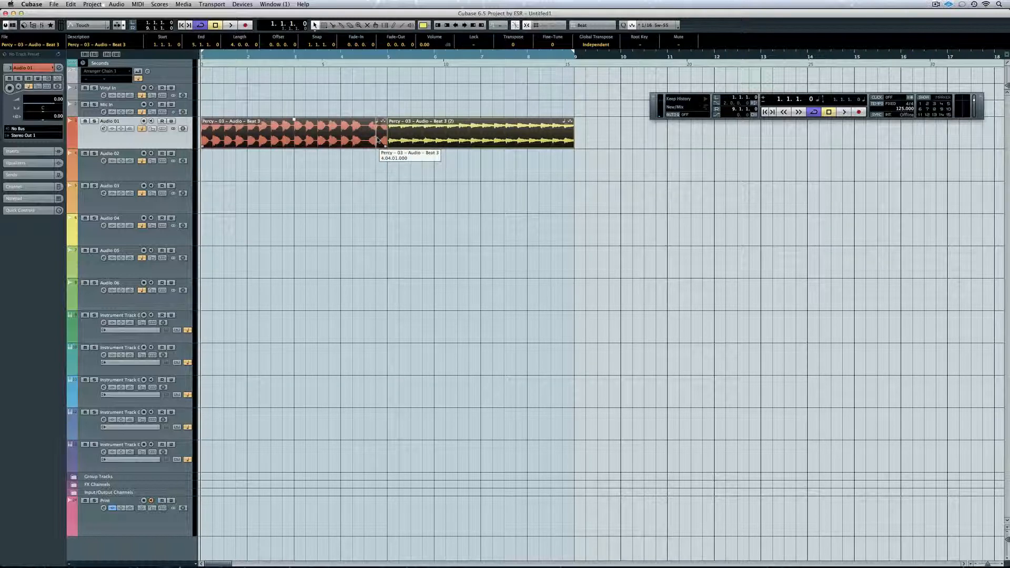
key("space")
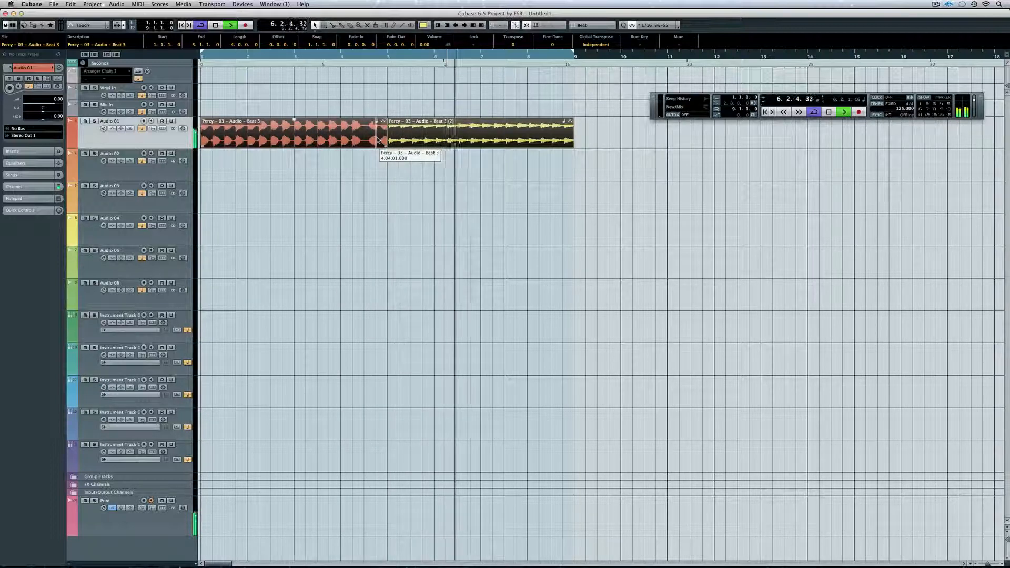
key("space")
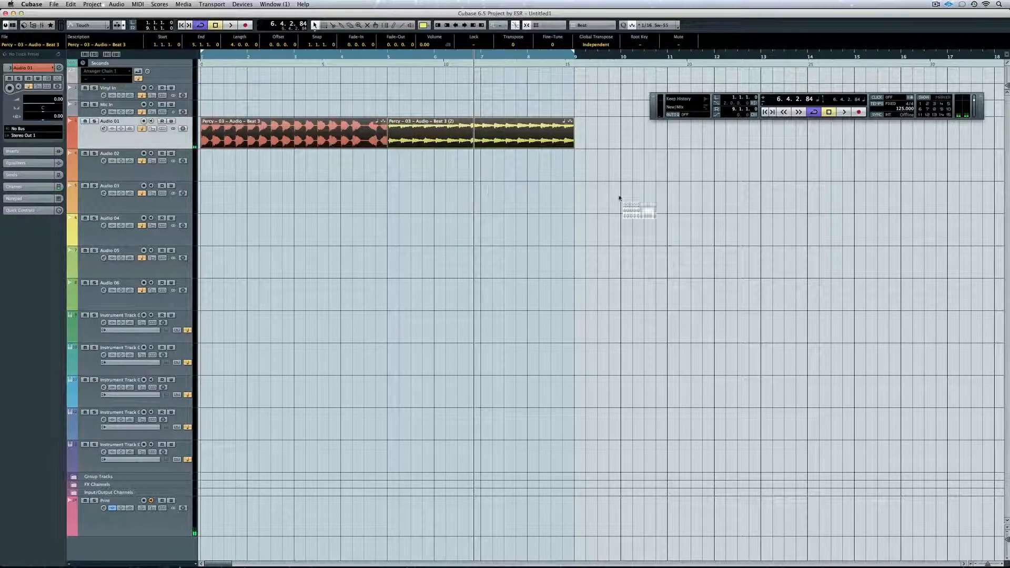
Select the range from 7.1.4.119 to 7.3.4.119 in the yellow event and reverse it with offline processing
right_click(619, 196)
left_click(624, 206)
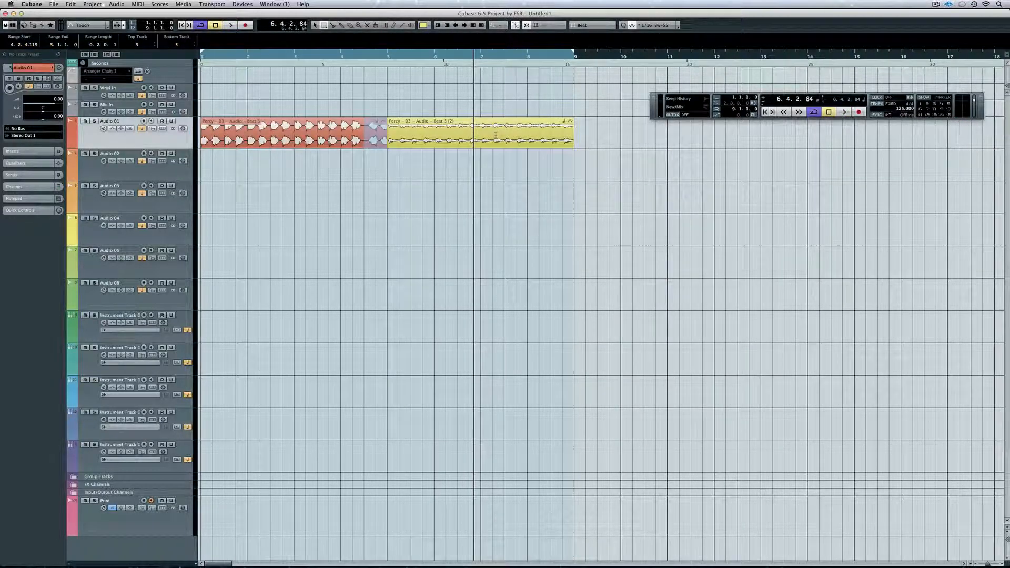
left_click_drag(491, 135, 514, 135)
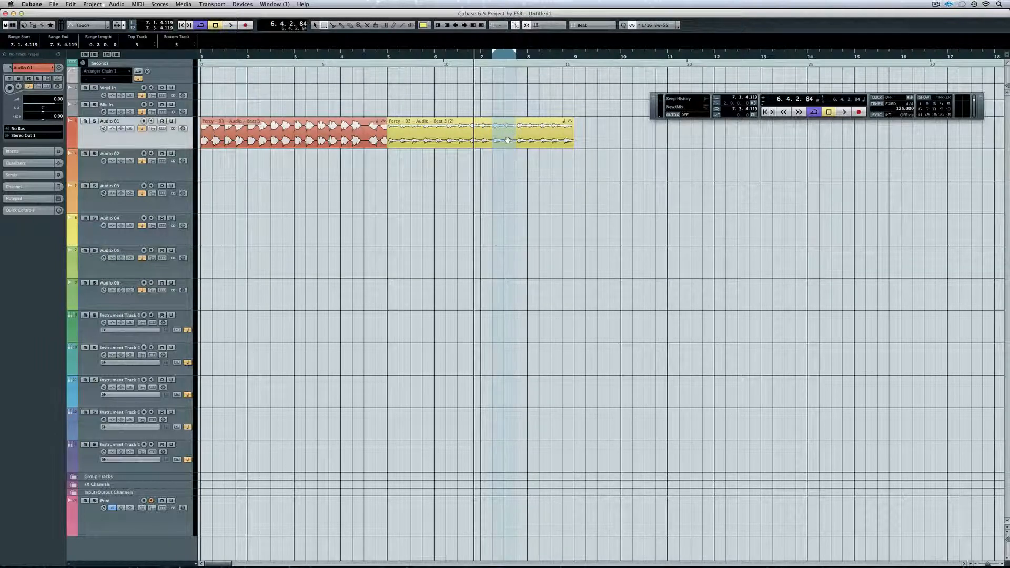
right_click(507, 139)
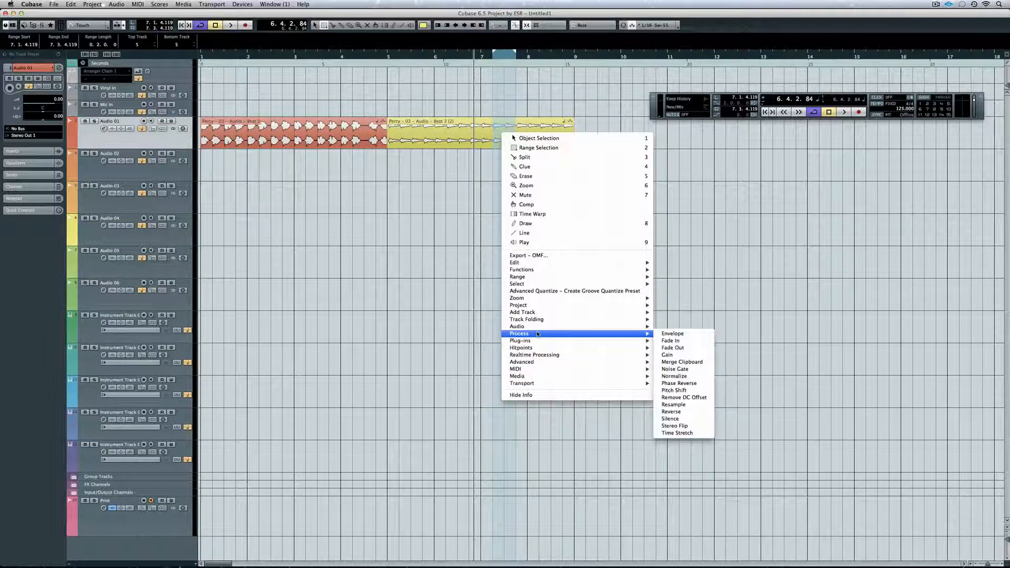
left_click(677, 412)
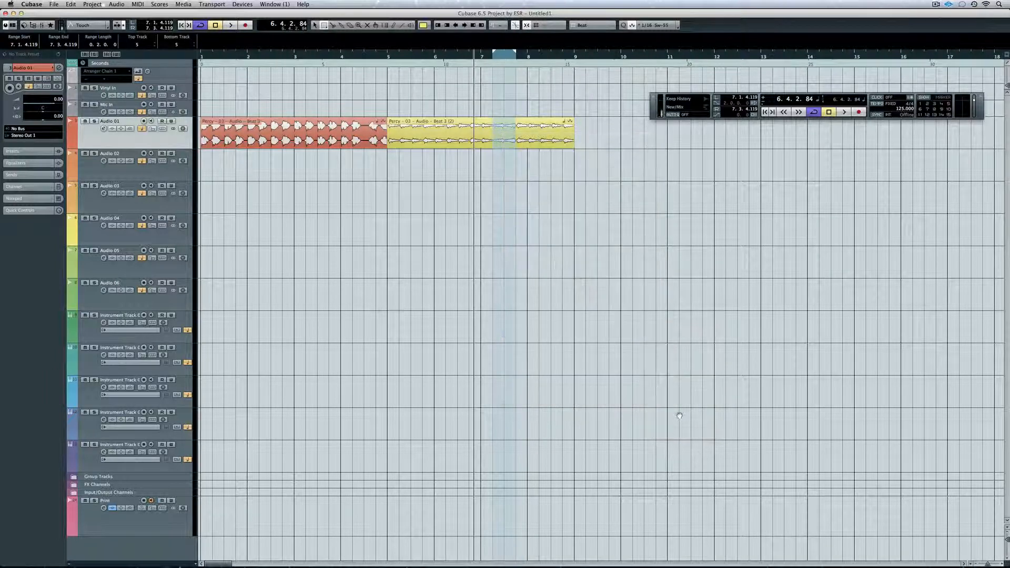
Select both events, set the locators around them, and play them in the loop to hear the reversed sections
right_click(551, 206)
left_click(547, 190)
left_click(355, 136)
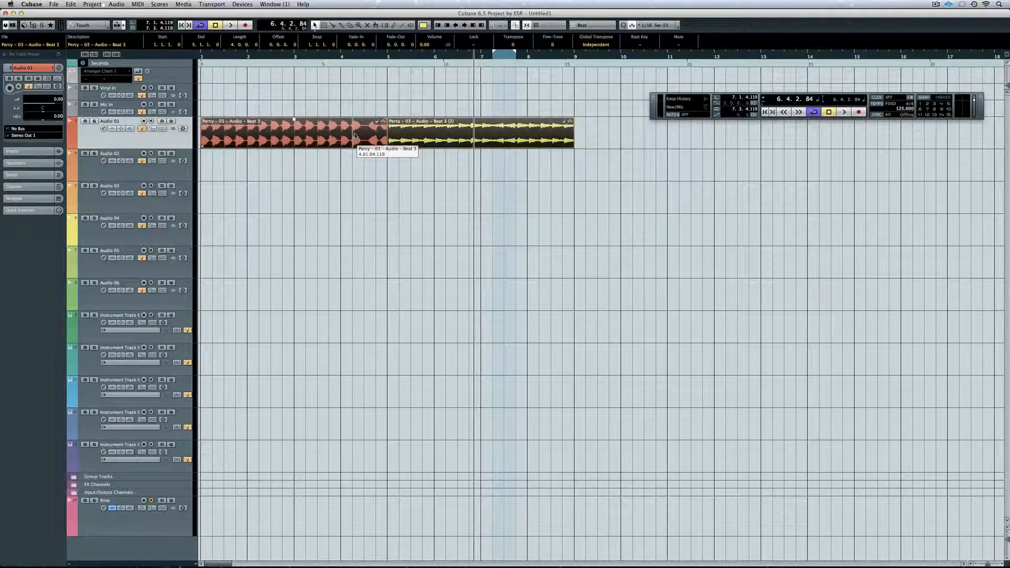
key("space")
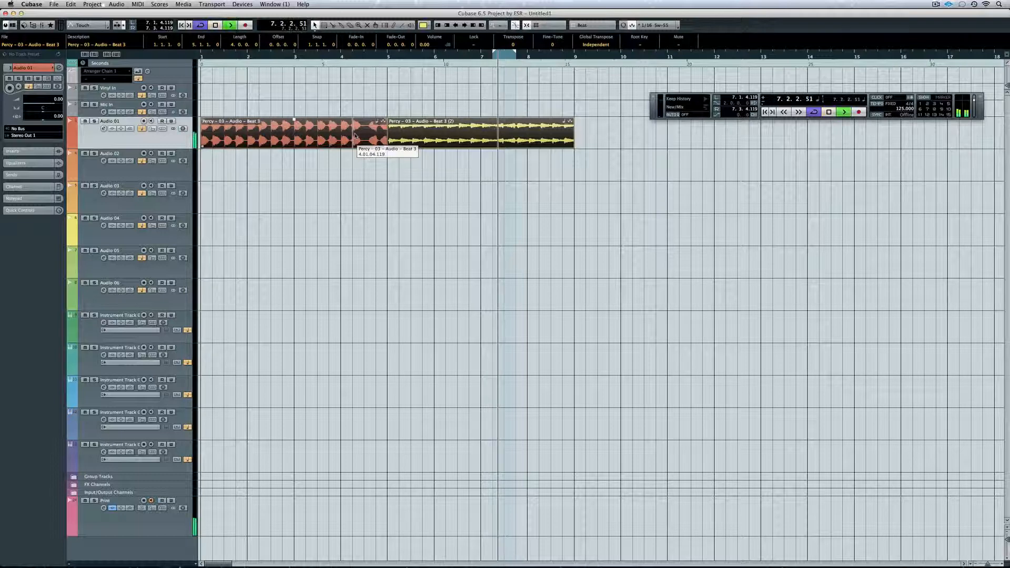
key("space")
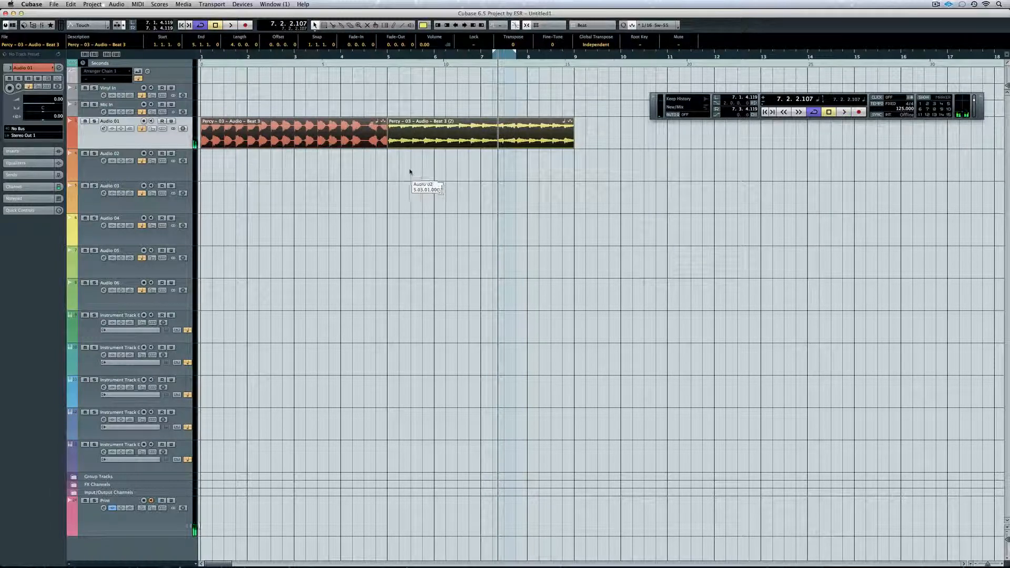
key("p")
key("space")
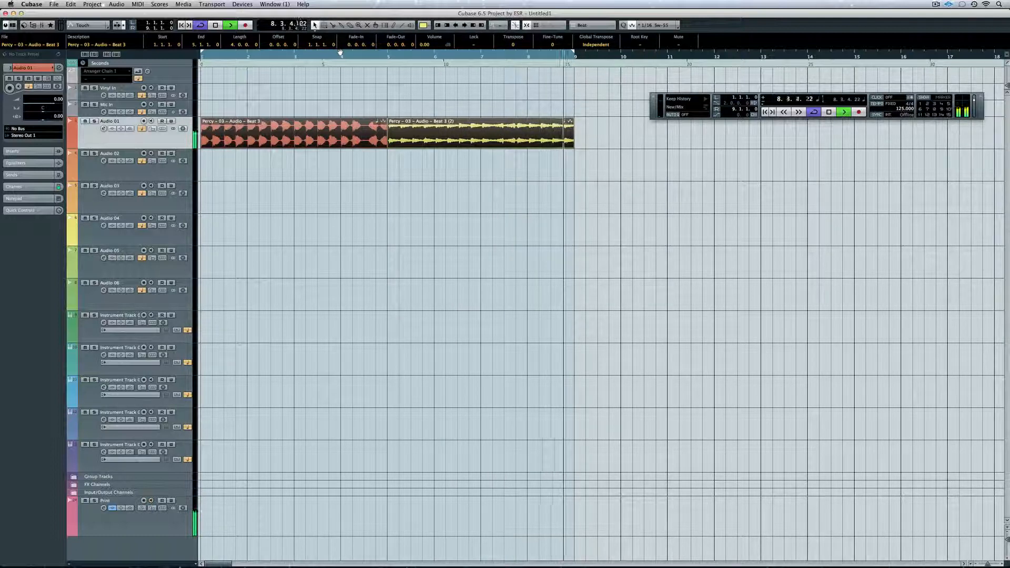
key("space")
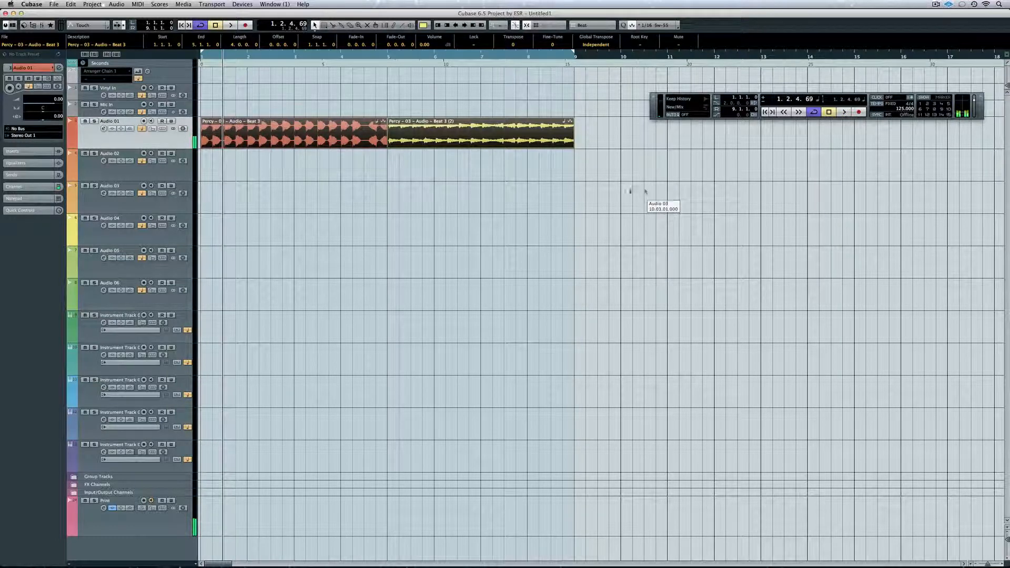
Add a fade-in of 0.3.1.30 at the start of the yellow event and lower its volume to -5.91
left_click(391, 123)
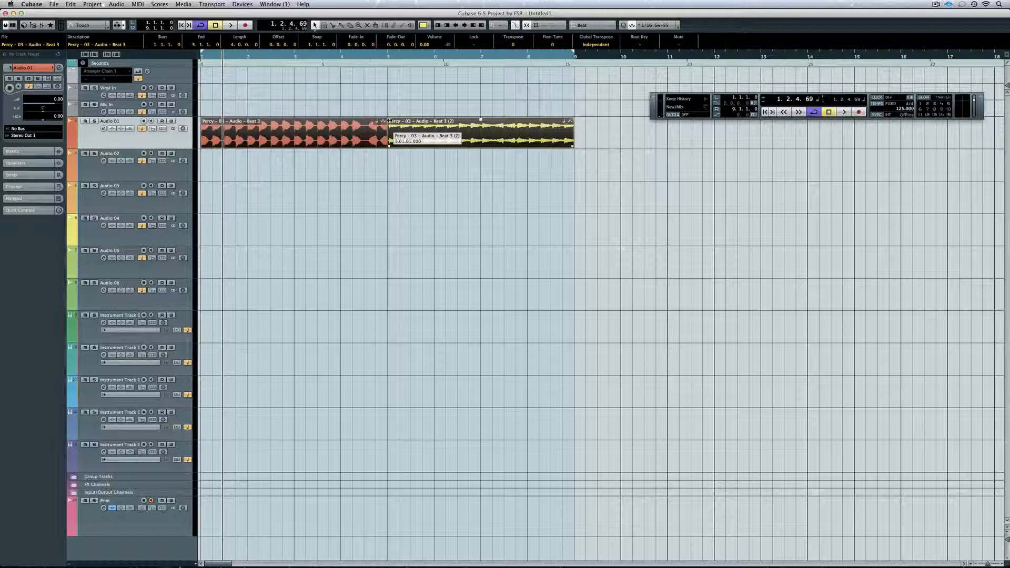
mouse_move(390, 121)
left_mouse_down()
mouse_move(424, 120)
mouse_move(383, 118)
left_mouse_up()
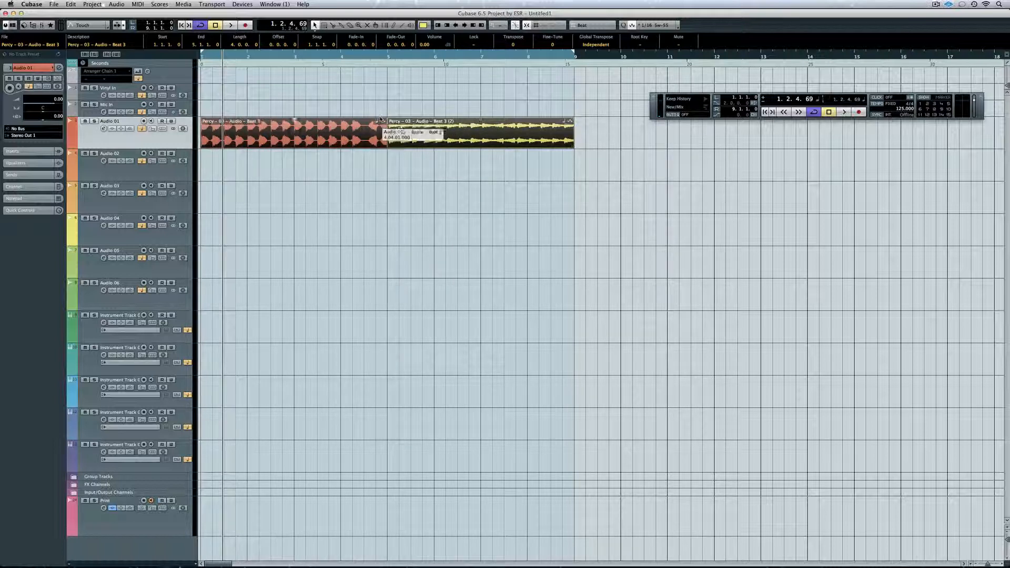
left_click(431, 139)
left_click(428, 183)
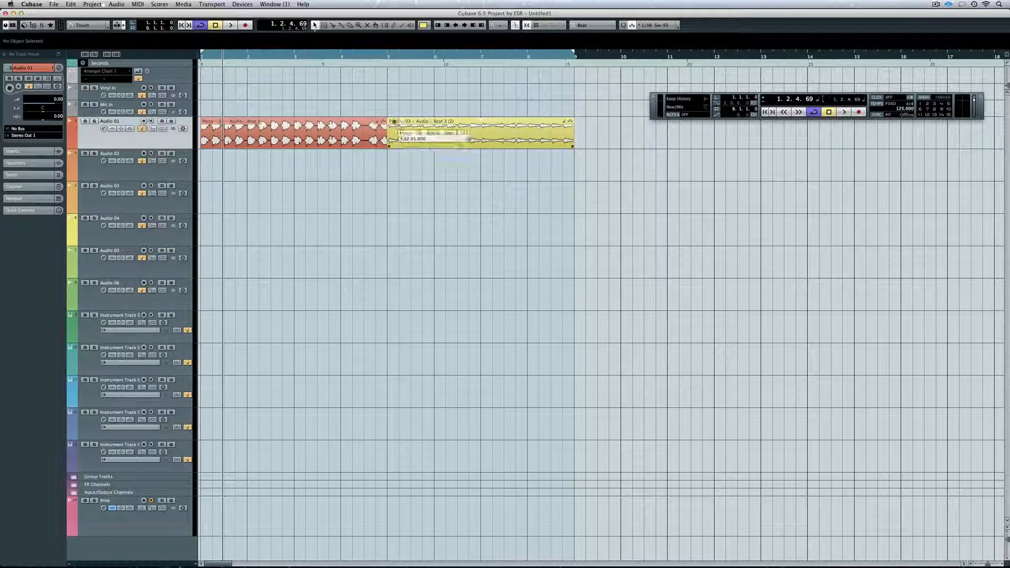
left_click(392, 123)
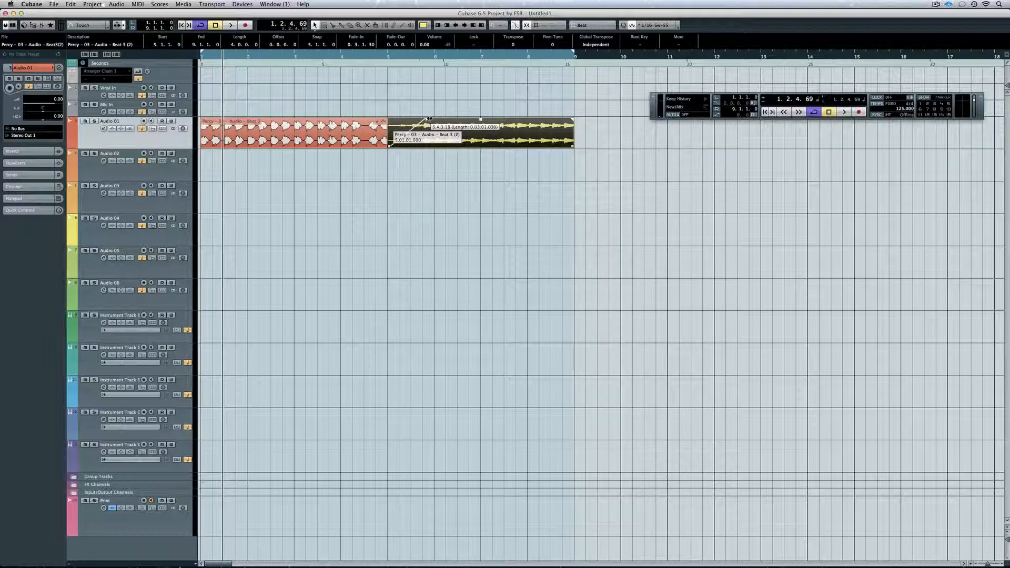
left_click_drag(429, 119, 429, 119)
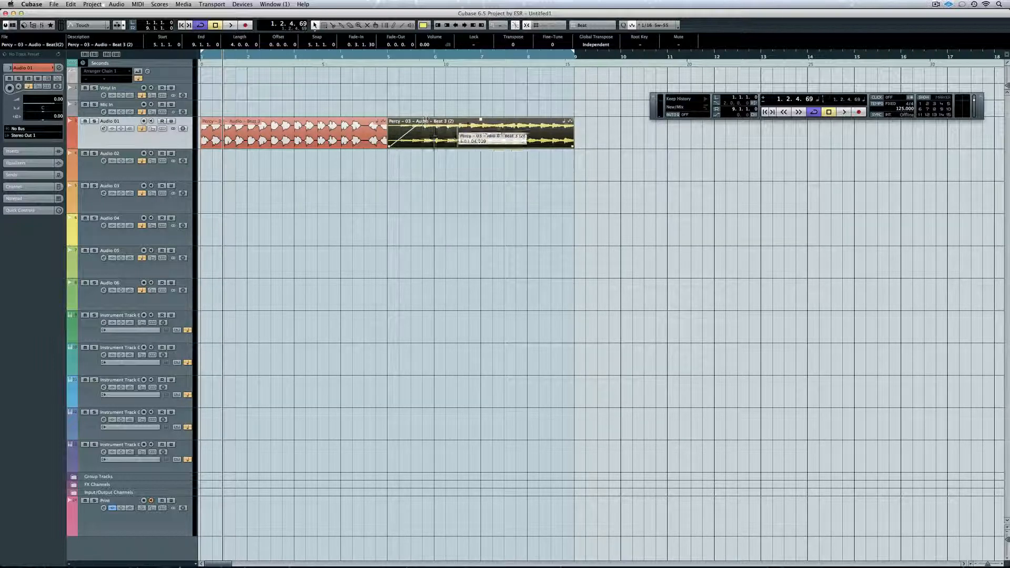
left_click_drag(426, 120, 479, 136)
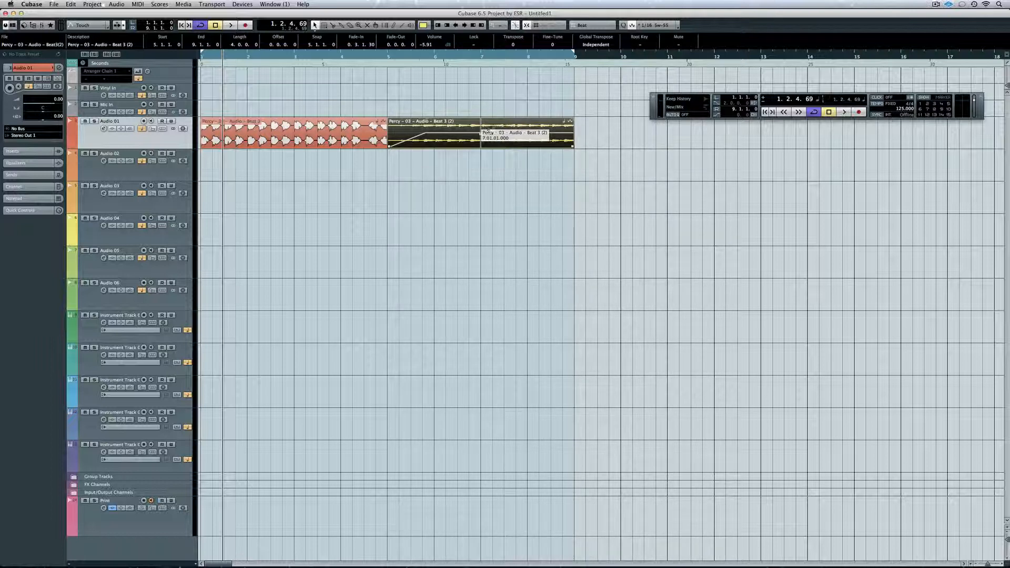
Clear the yellow event's fades, set its volume to 0.96, and resize the event to end at 8.4.4.119
left_click_drag(571, 119, 387, 120)
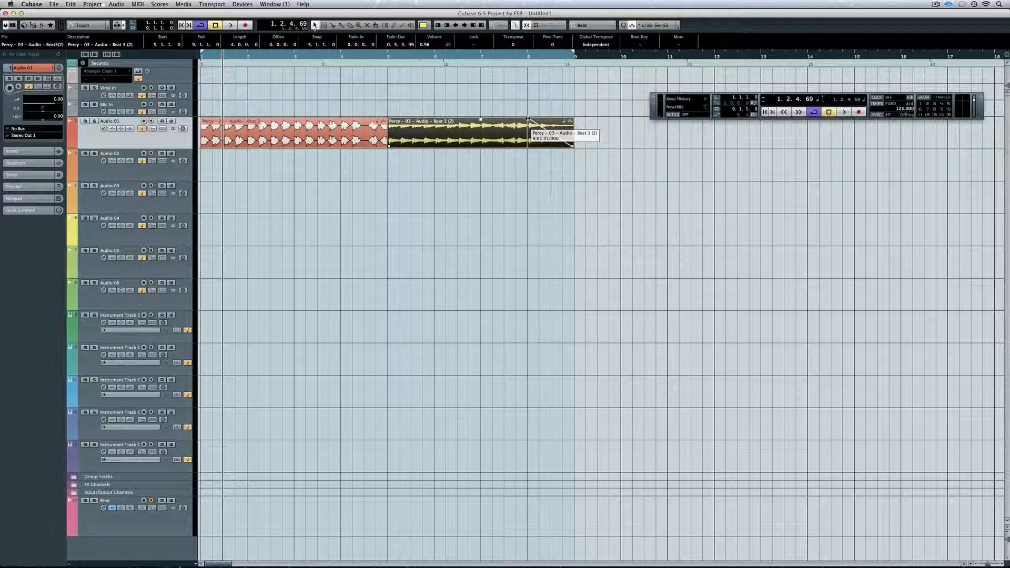
left_click_drag(532, 116, 529, 149)
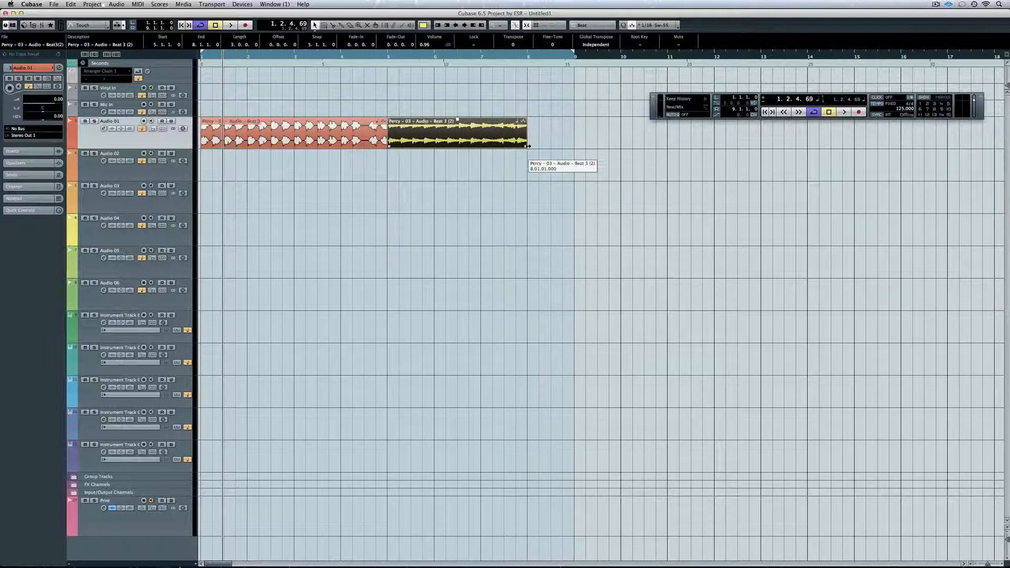
left_click_drag(528, 146, 573, 148)
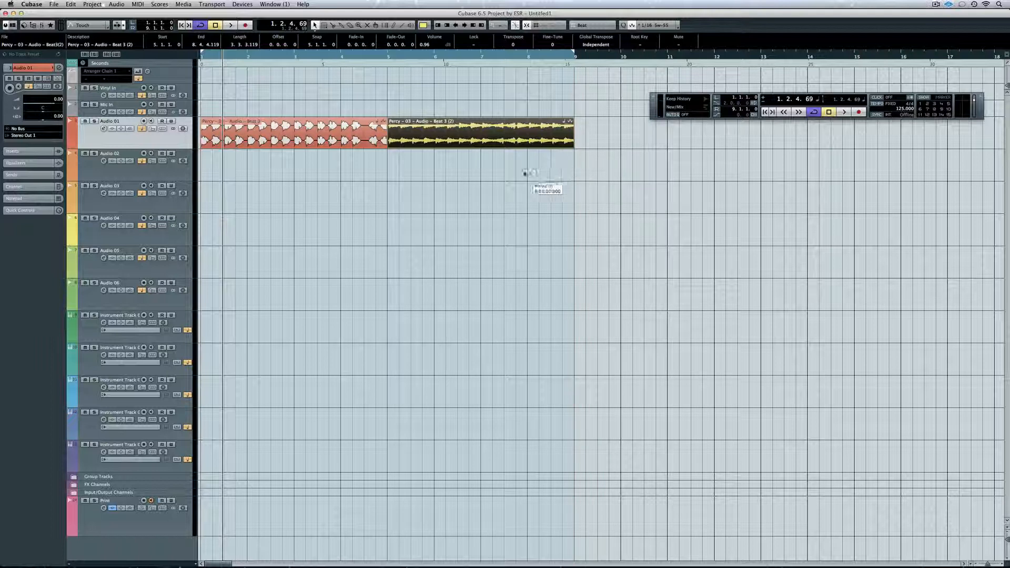
left_click(403, 96)
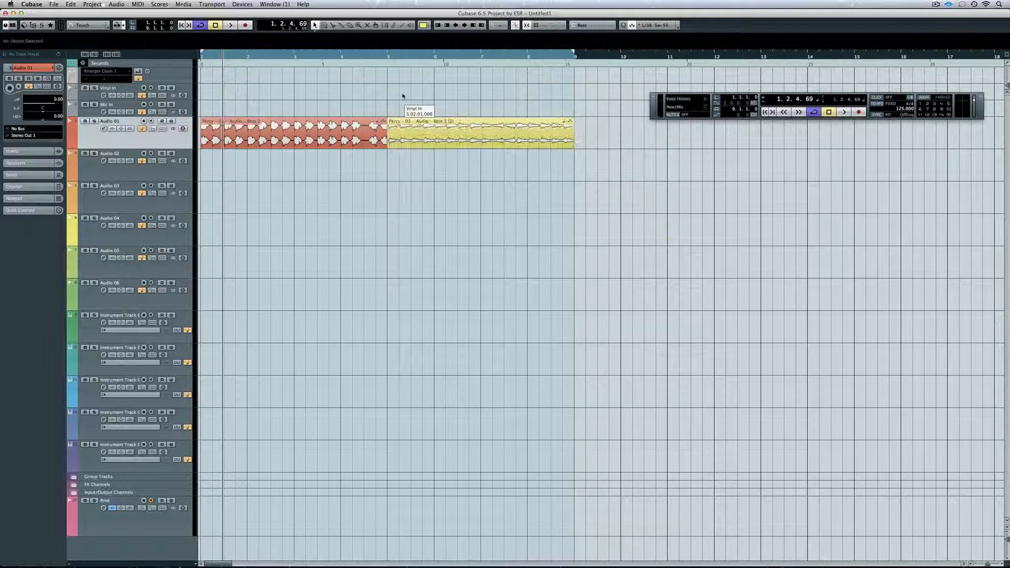
left_click(443, 147)
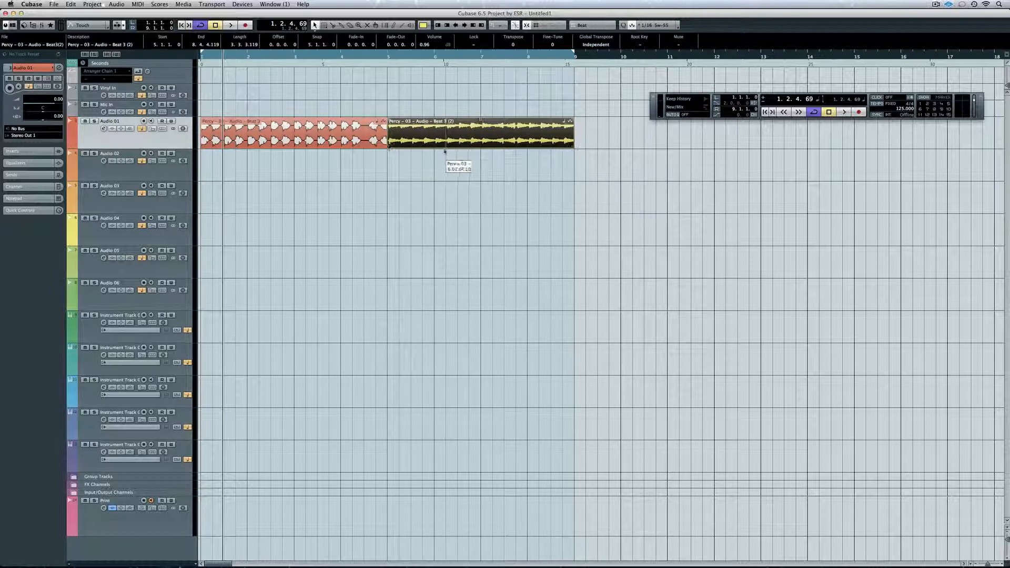
left_click(359, 141)
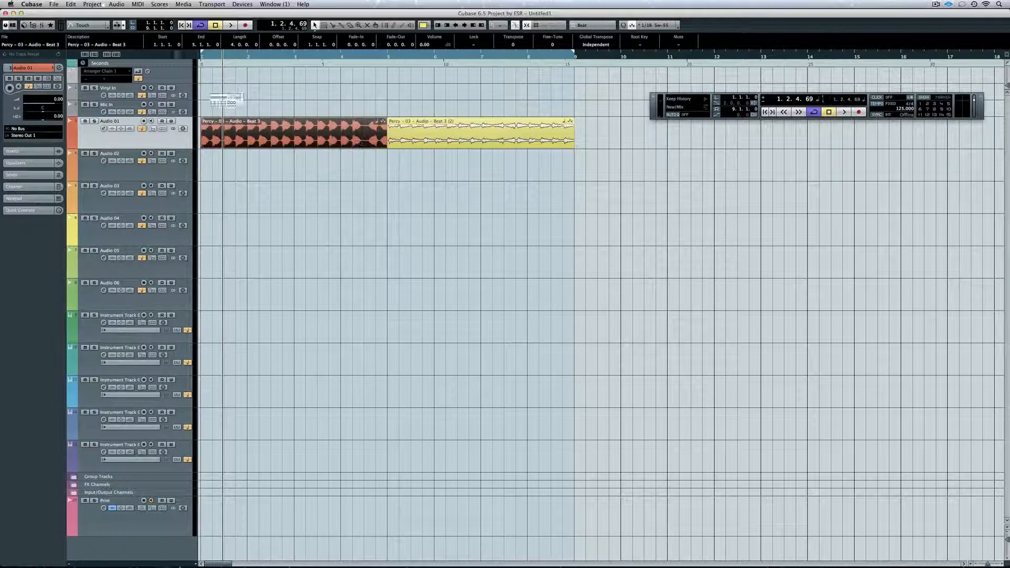
Open the Offline Process History of the red event and select its Reverse entry
left_click(122, 4)
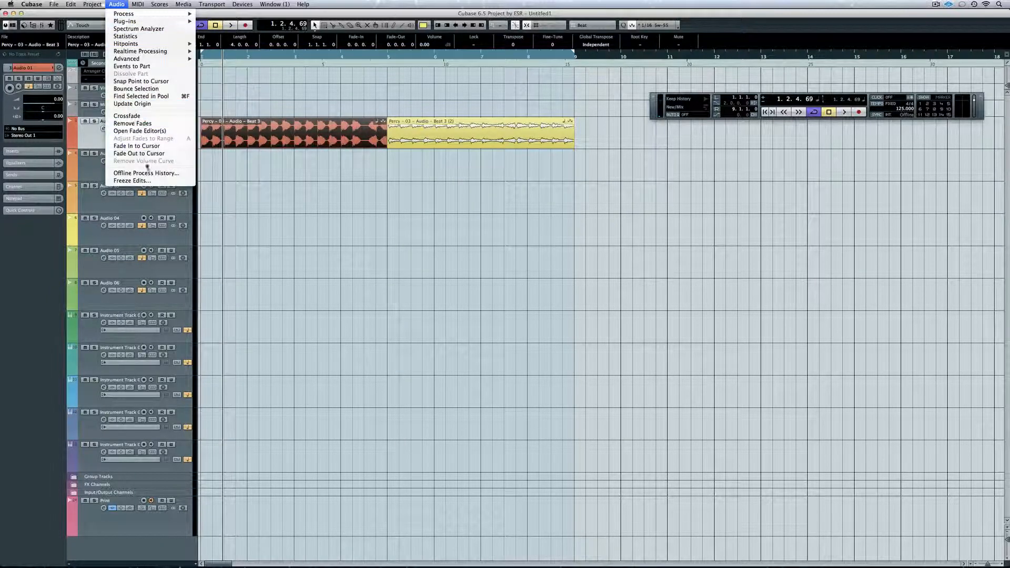
left_click(150, 174)
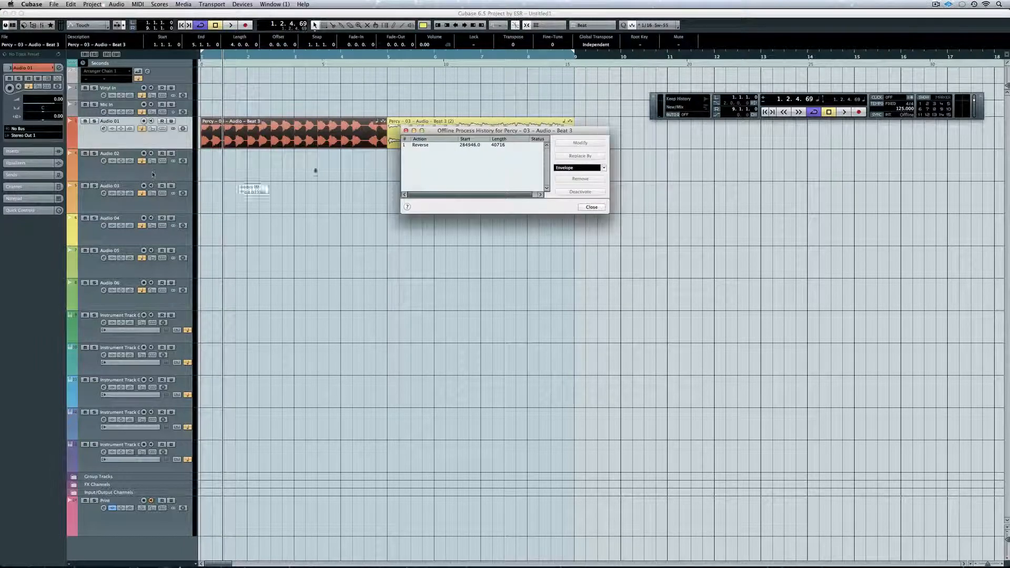
left_click(420, 146)
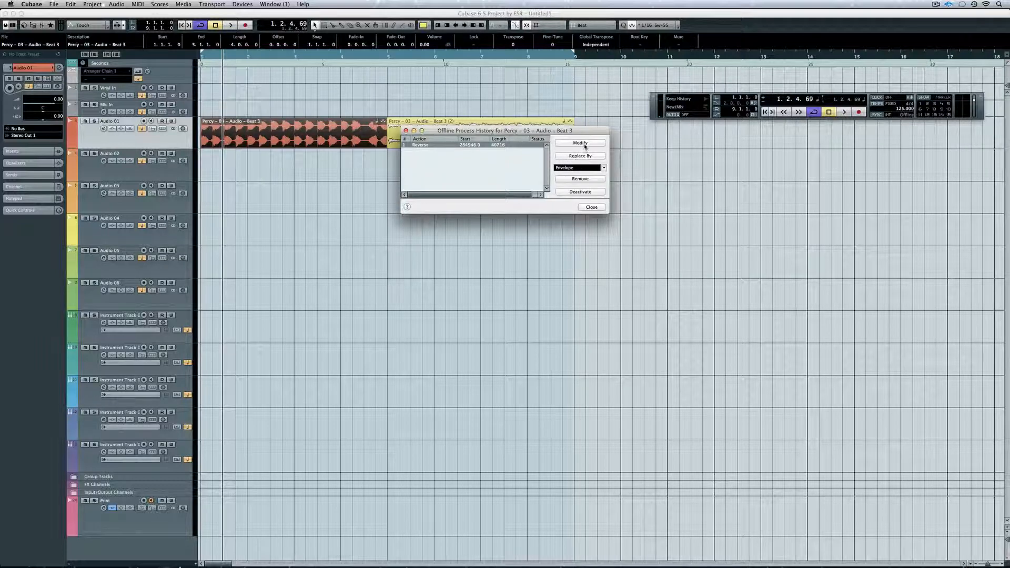
left_click(580, 143)
left_click(575, 185)
left_click(586, 156)
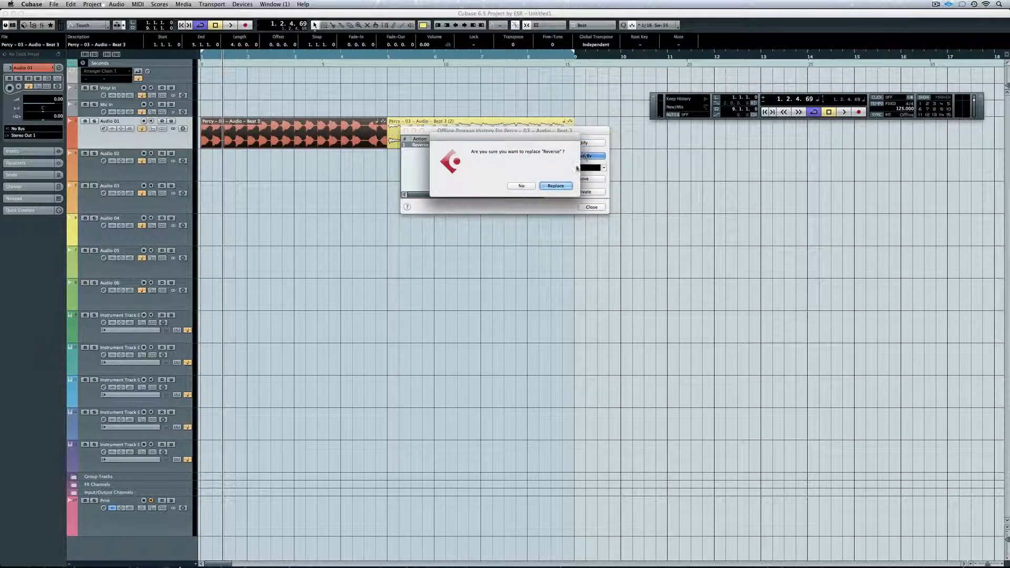
left_click(555, 185)
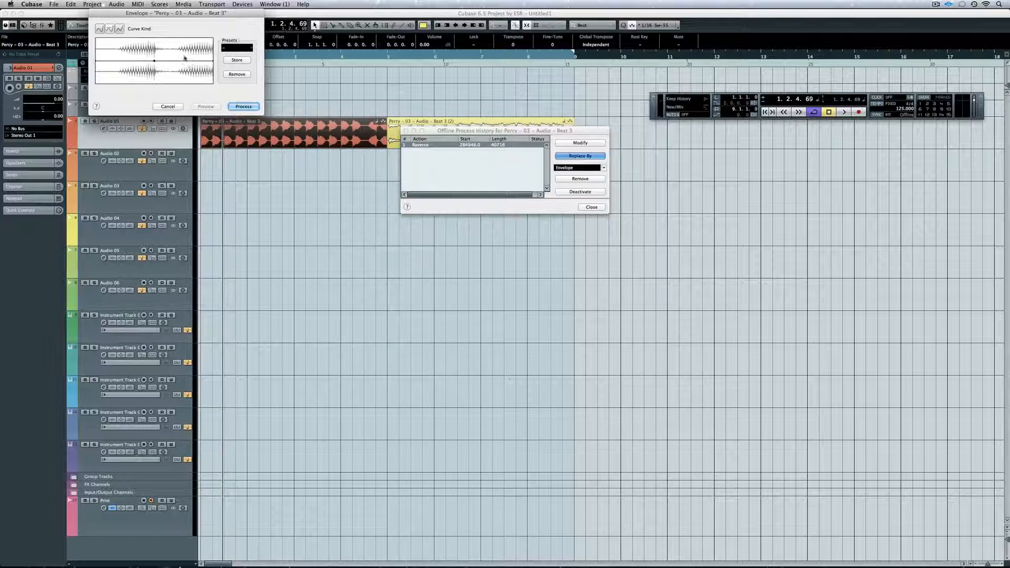
left_click(176, 108)
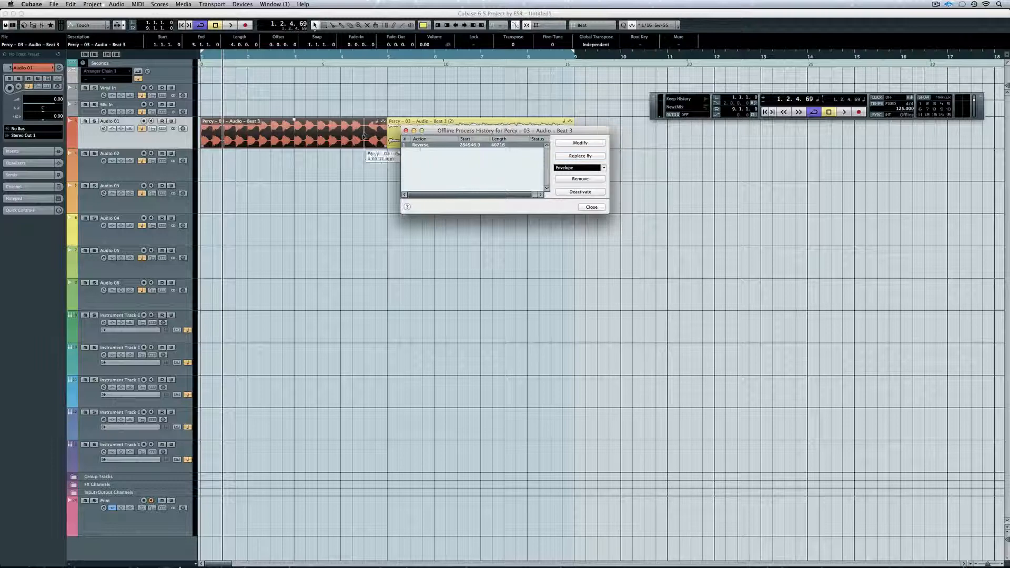
Remove the Reverse process from the red event's offline history, close the history and play the event to hear it
left_click(584, 180)
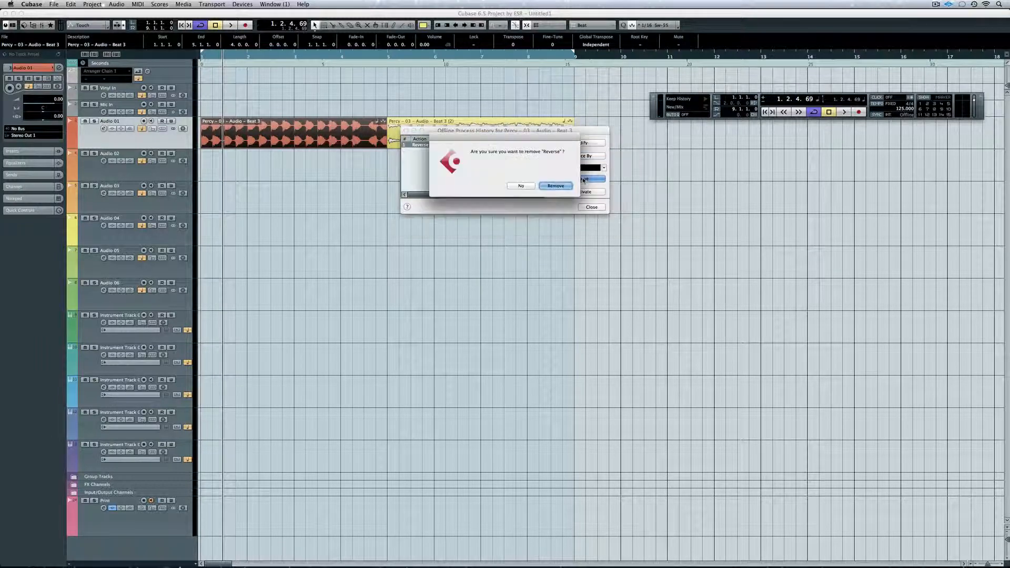
left_click(557, 187)
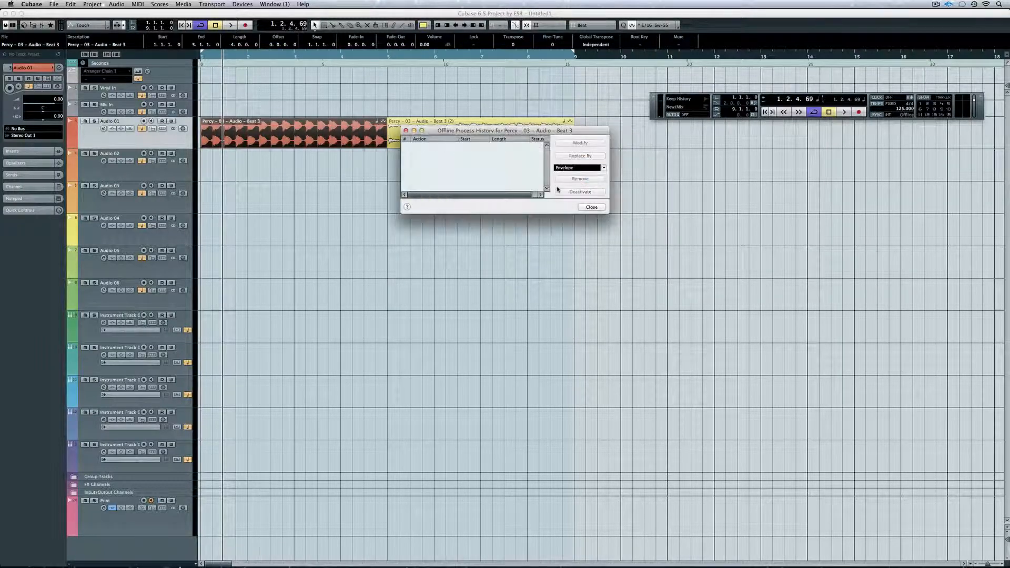
left_click(591, 207)
key("space")
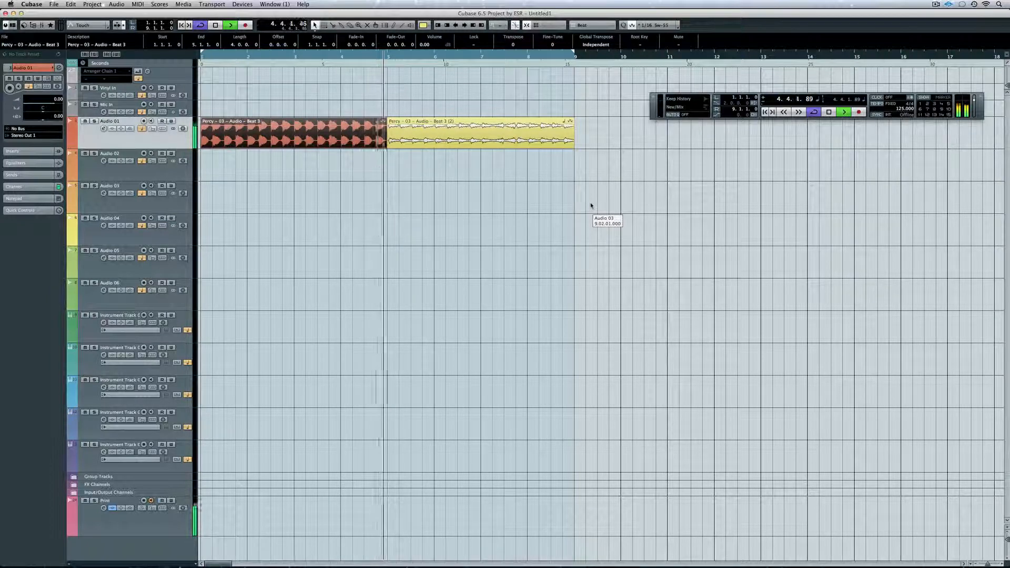
key("space")
Remove only the UAD EMT 140 process from the yellow event's Offline Process History, keeping its Reverse entry
left_click(514, 146)
left_click(122, 4)
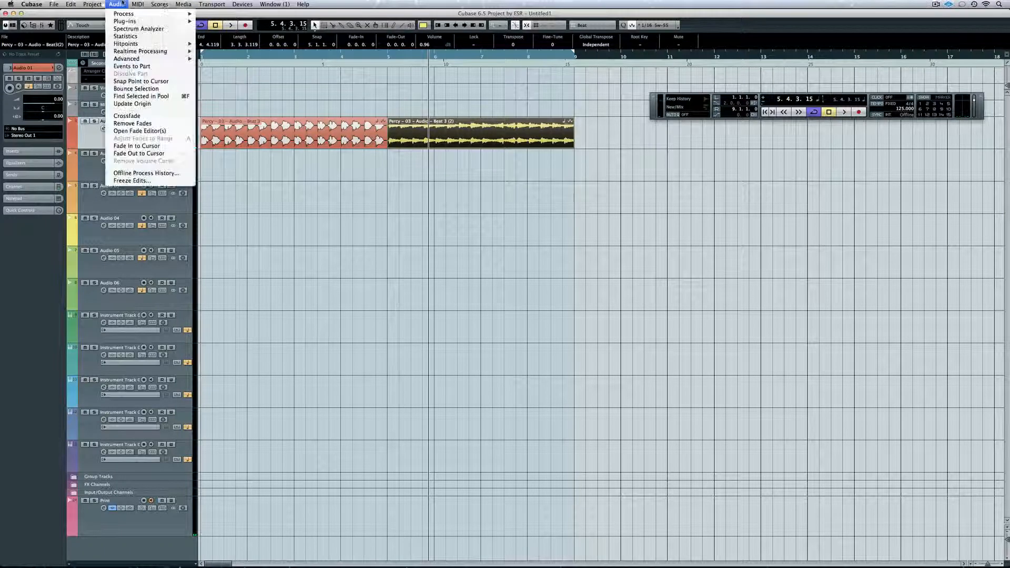
left_click(168, 173)
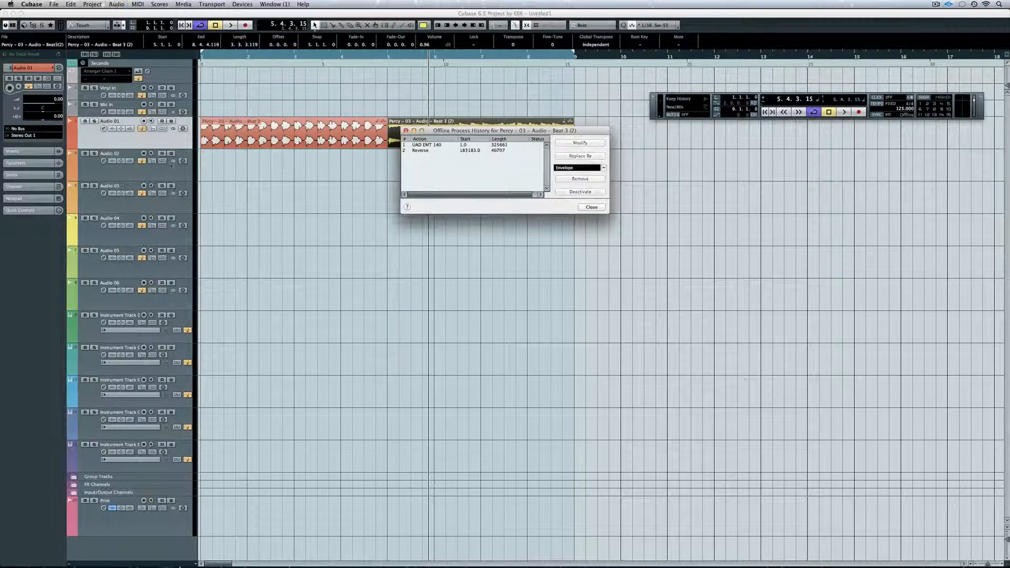
left_click(437, 146)
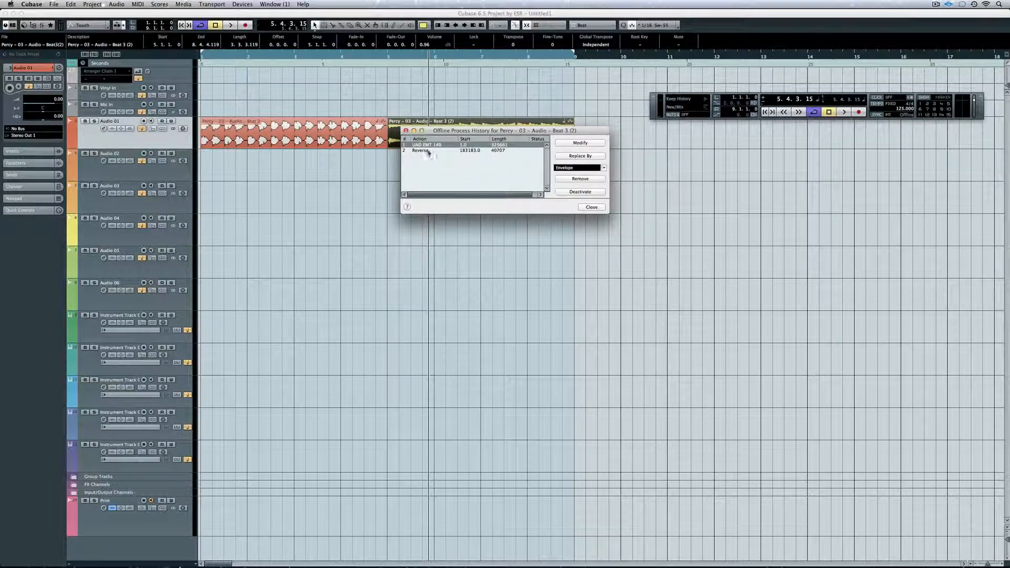
left_click(428, 151)
left_click(430, 146)
left_click(584, 179)
left_click(560, 187)
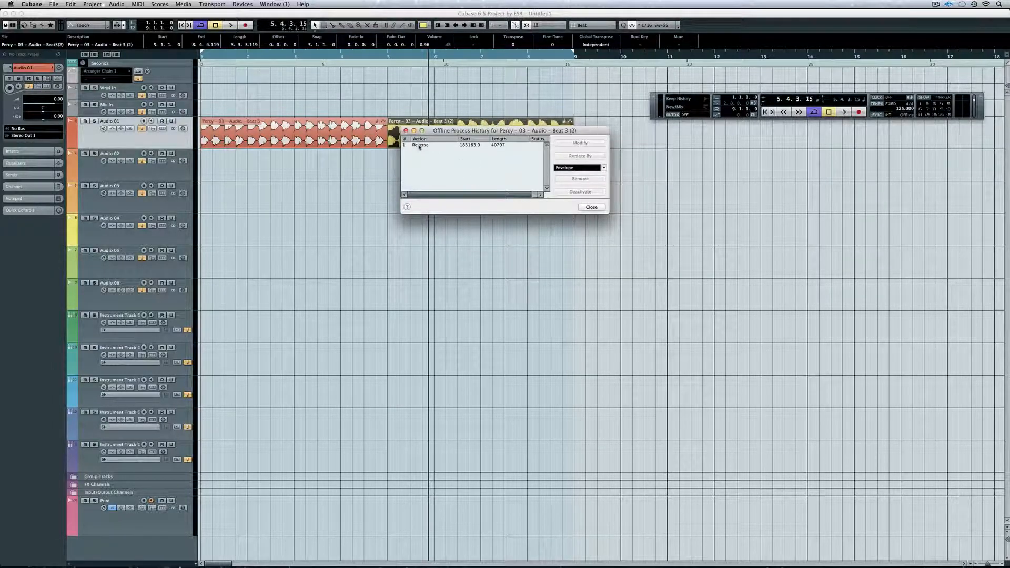
left_click(593, 208)
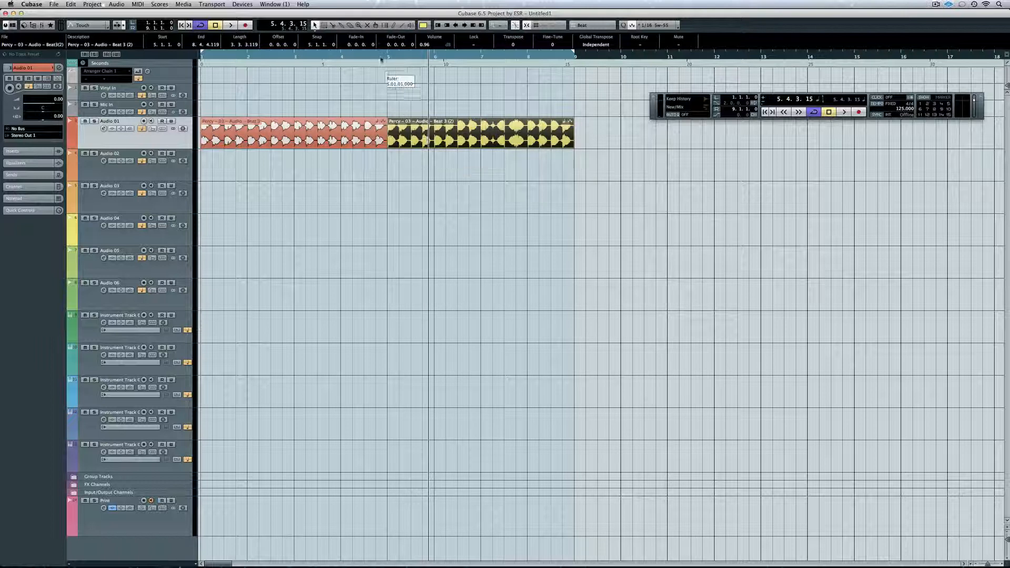
Play the yellow event from bar 5 to hear it without the reverb
left_click(381, 57)
key("space")
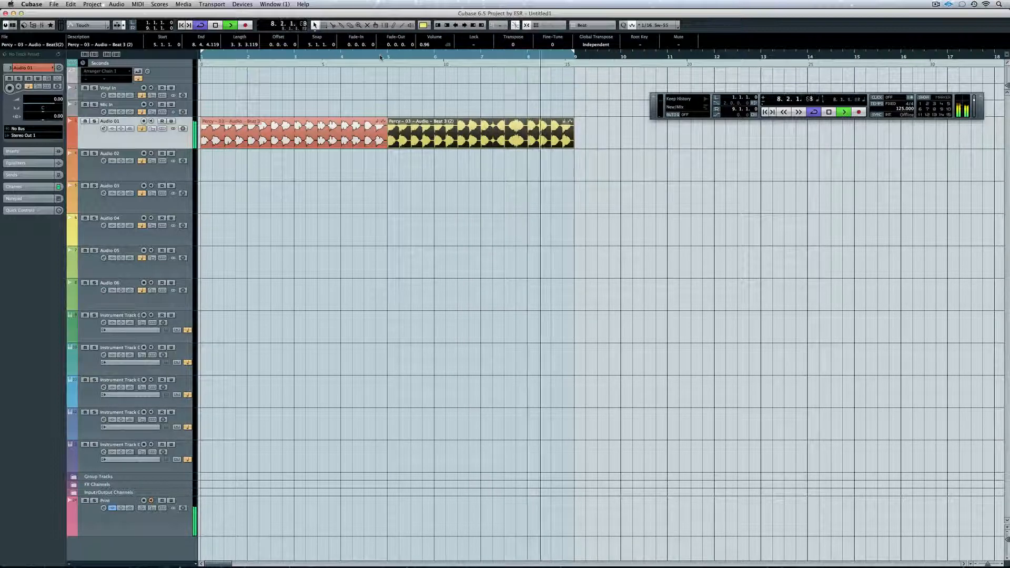
key("space")
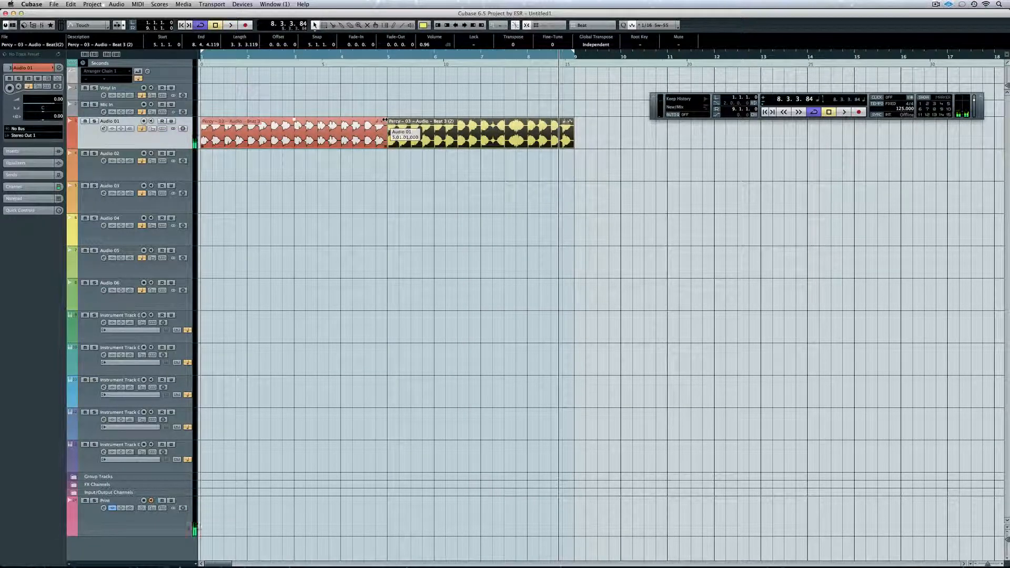
Add fades at both ends of the red and yellow events, and lower their volumes to -3.93 and -1.61 respectively
left_click_drag(386, 120, 418, 120)
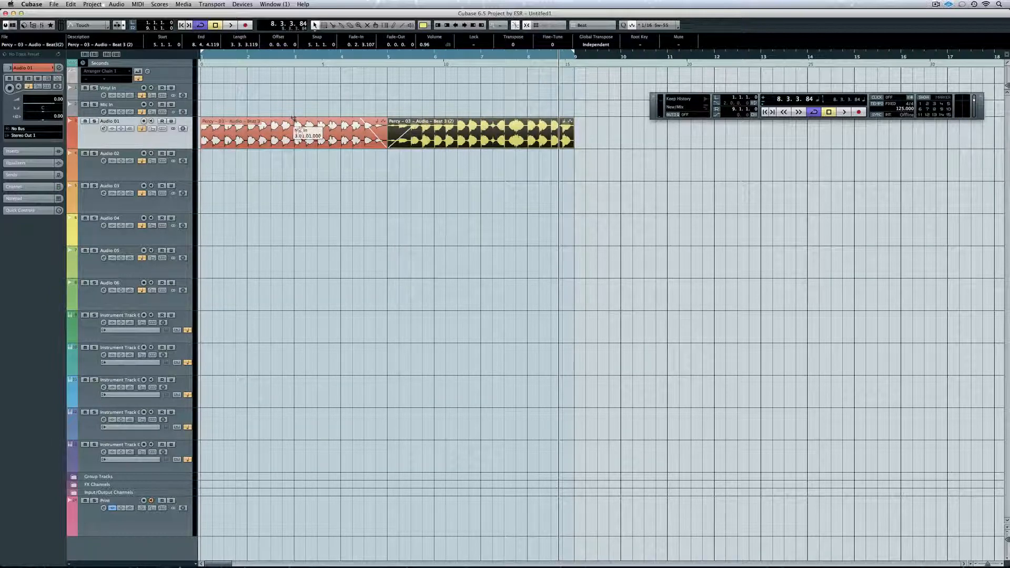
left_click_drag(294, 120, 294, 129)
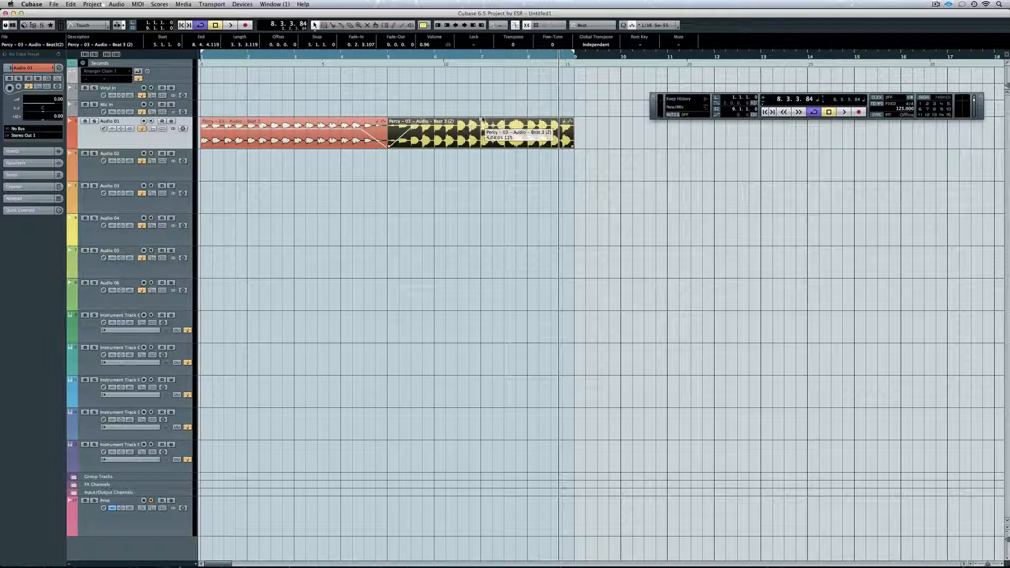
left_click_drag(481, 120, 481, 126)
left_click_drag(563, 121, 559, 121)
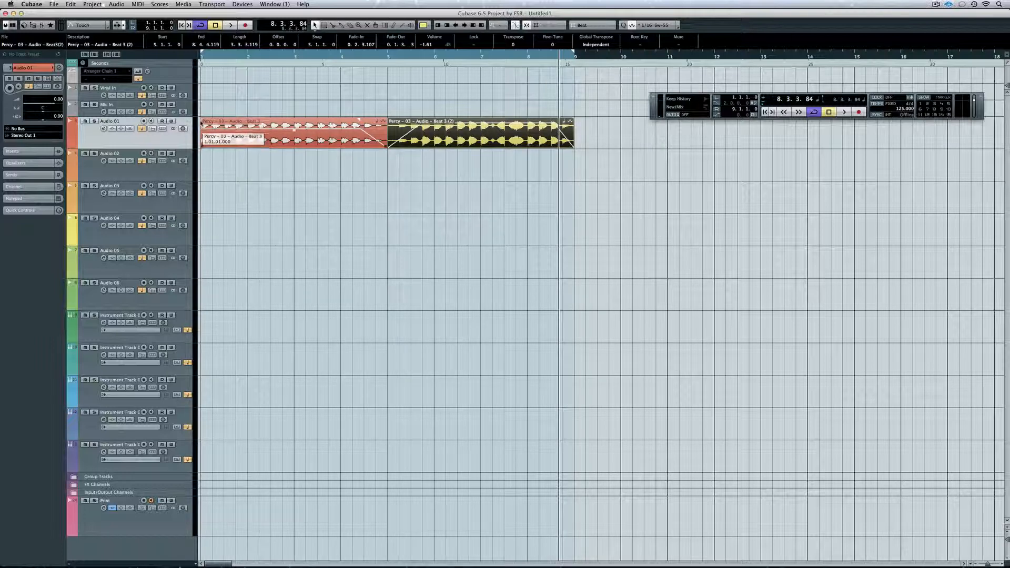
left_click_drag(202, 121, 221, 121)
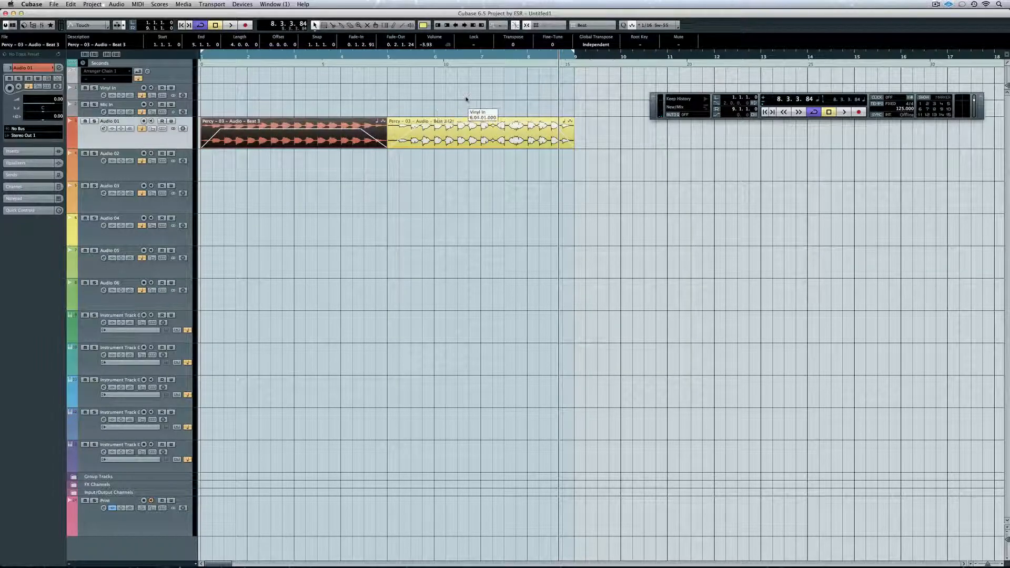
Play both events from the project start to hear the fades and volume changes
key("period")
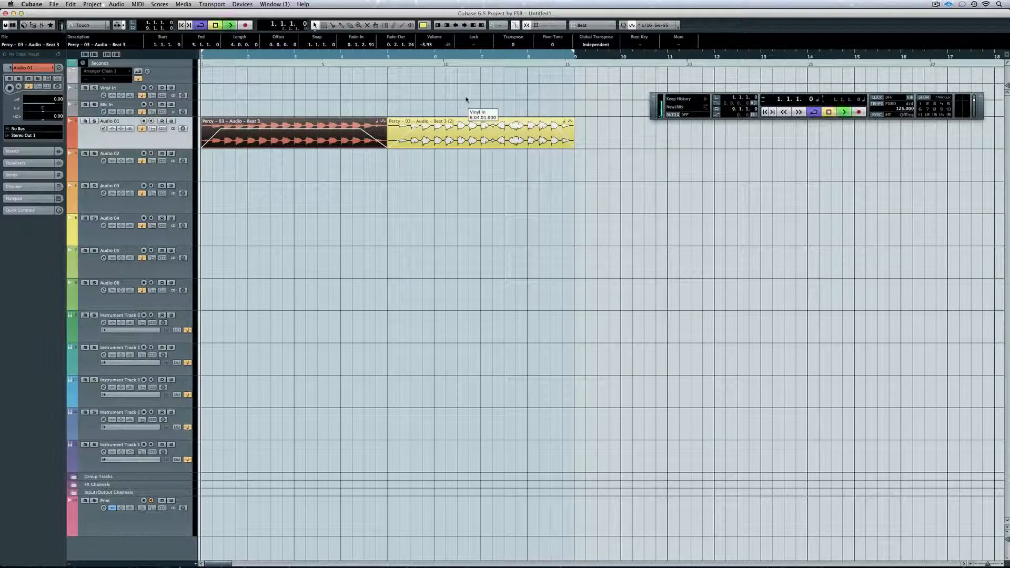
key("space")
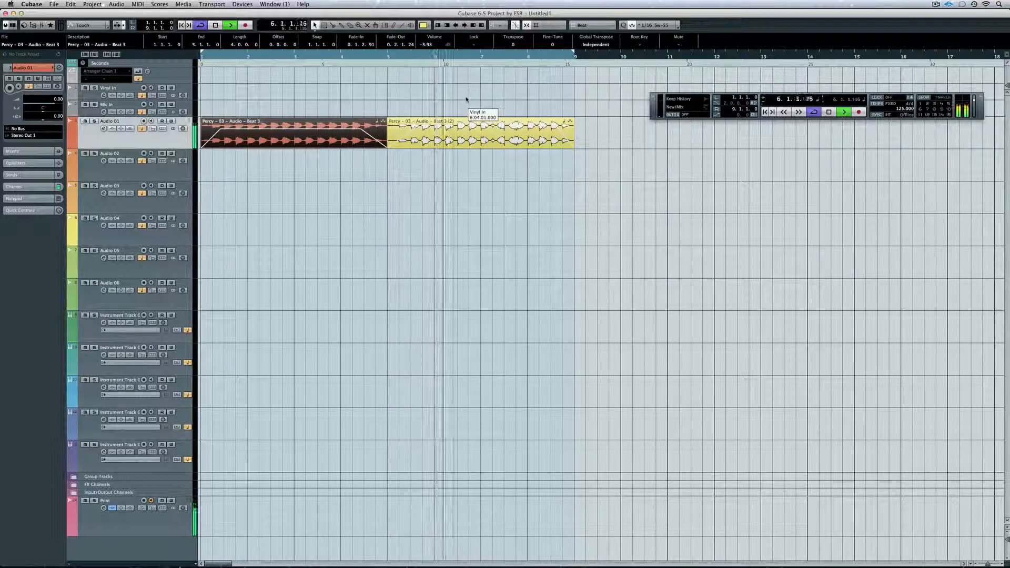
key("space")
Select the range 2.2.4.119 to 3.2.4.119 in the red event, then preview and process it with SoundToys DevilLocDeluxe using the Default preset
right_click(641, 153)
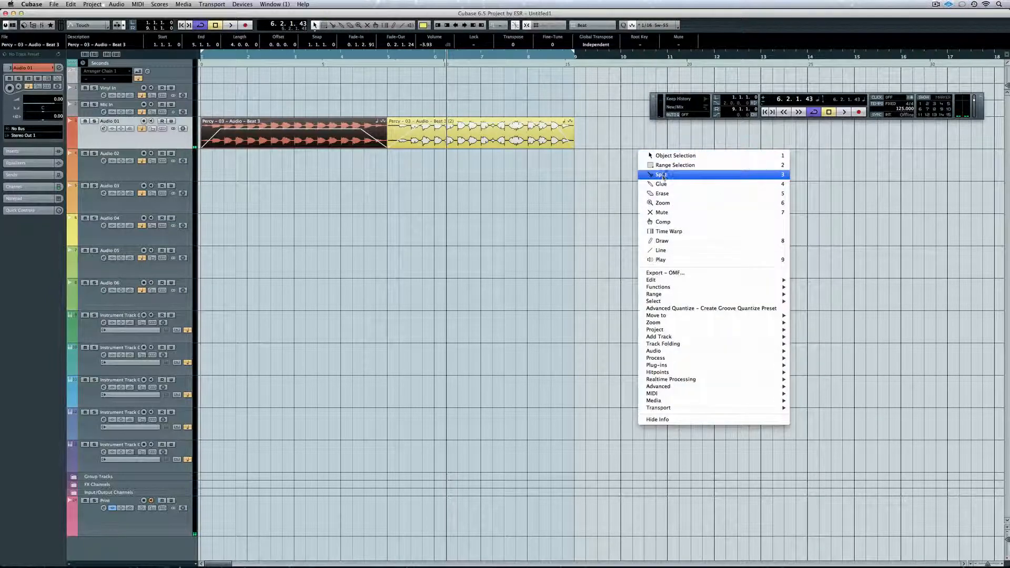
left_click(665, 167)
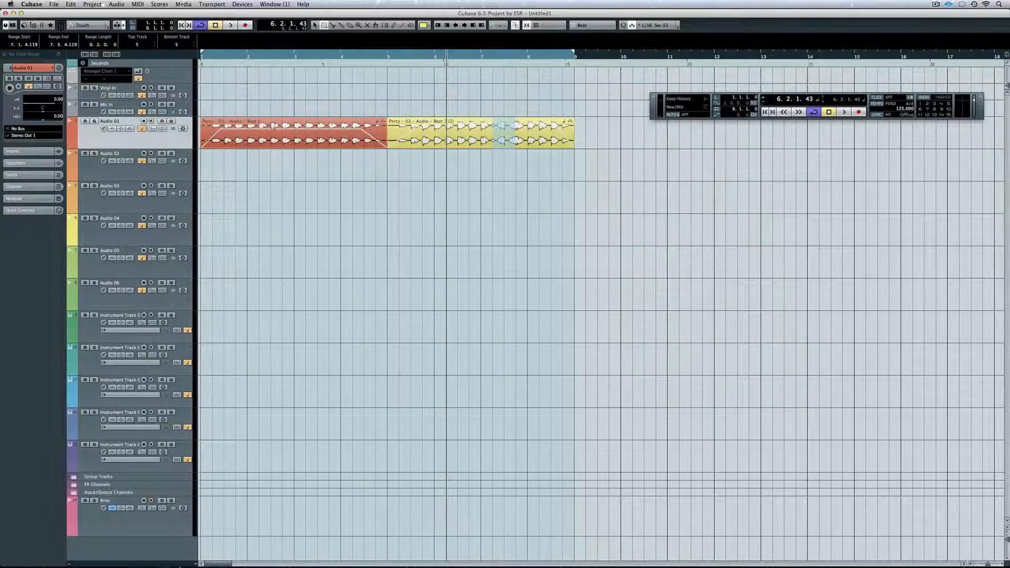
left_click_drag(272, 126, 305, 128)
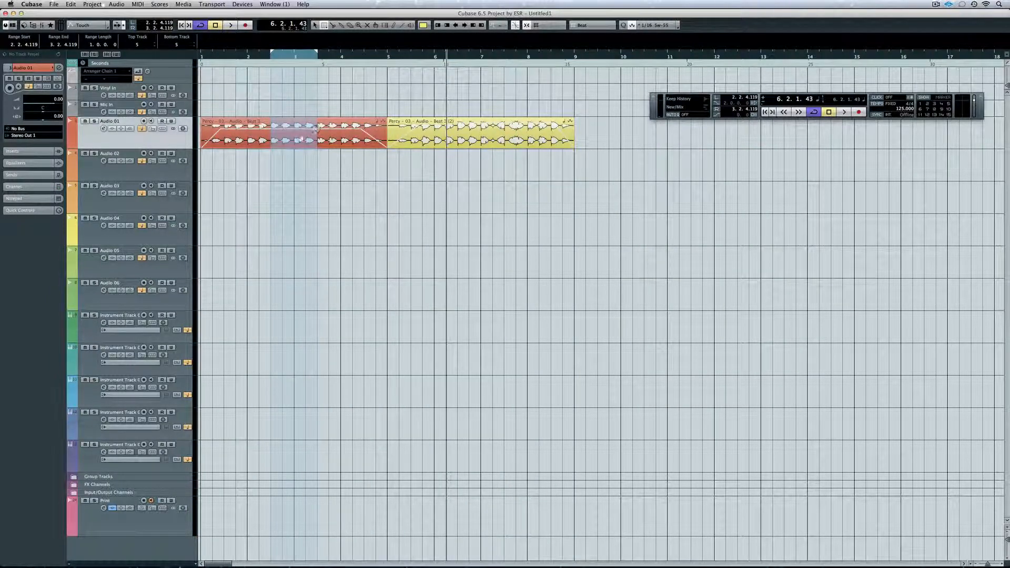
right_click(295, 131)
mouse_move(337, 333)
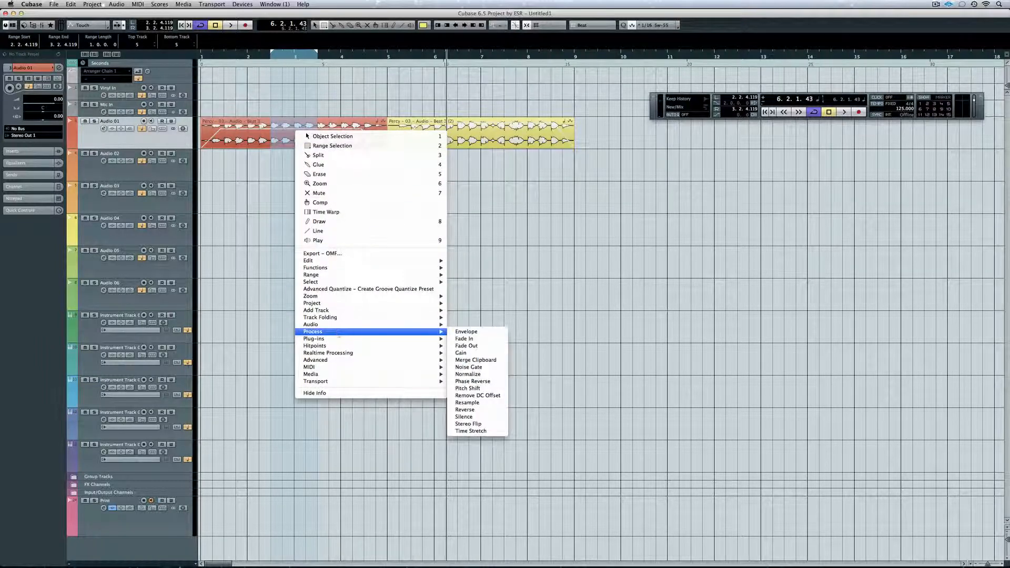
mouse_move(492, 424)
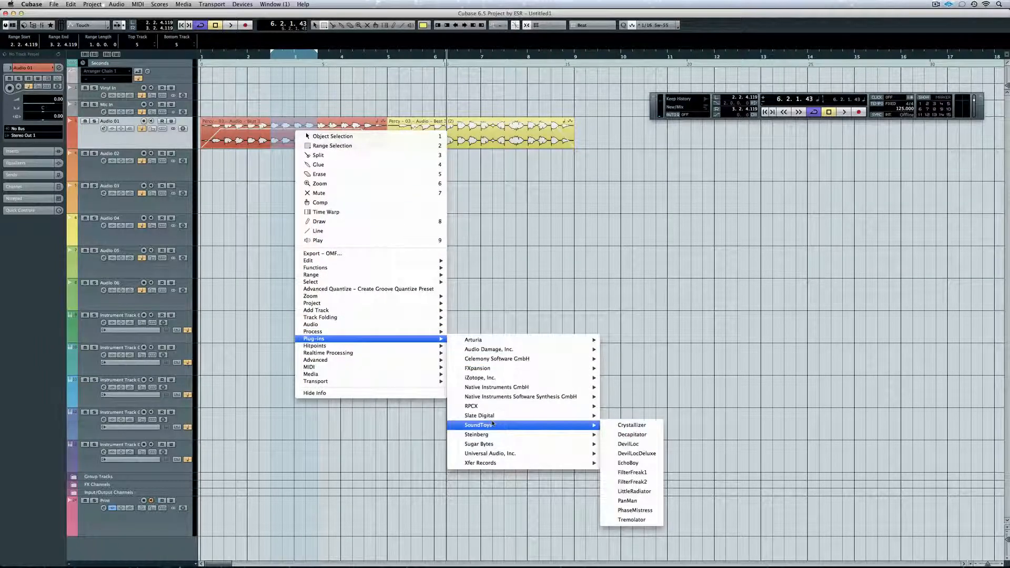
left_click(636, 454)
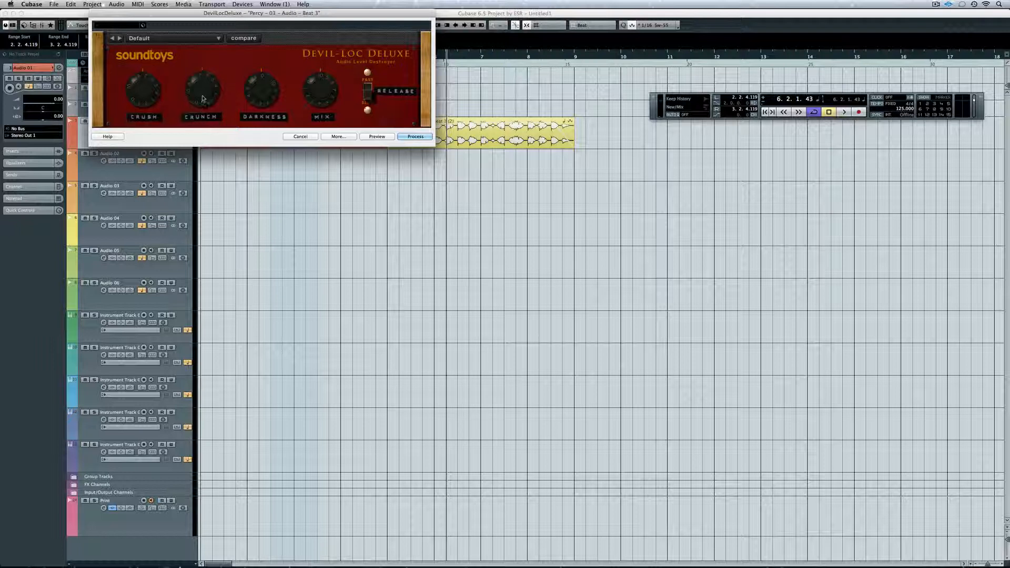
left_click(376, 136)
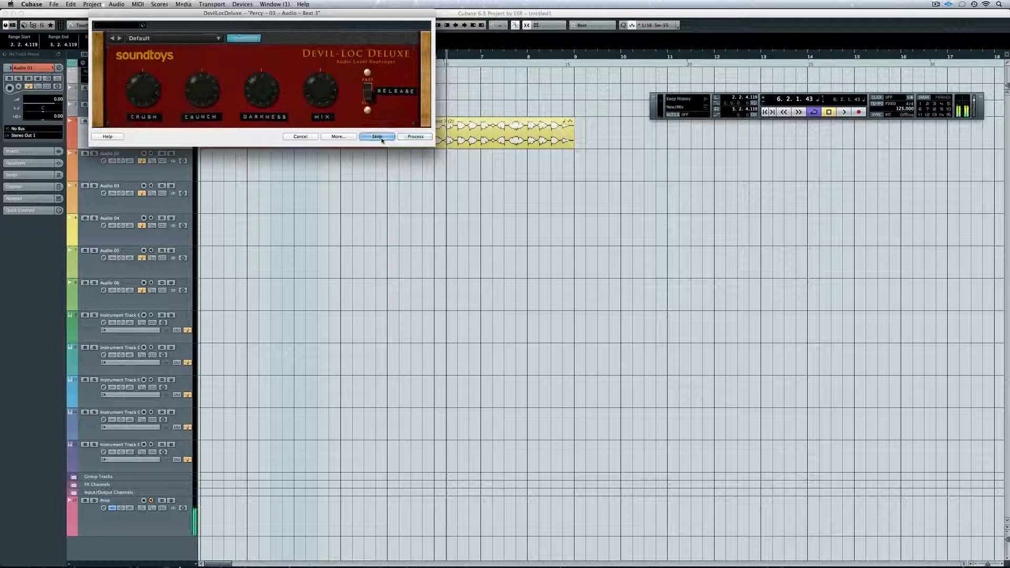
left_click(415, 137)
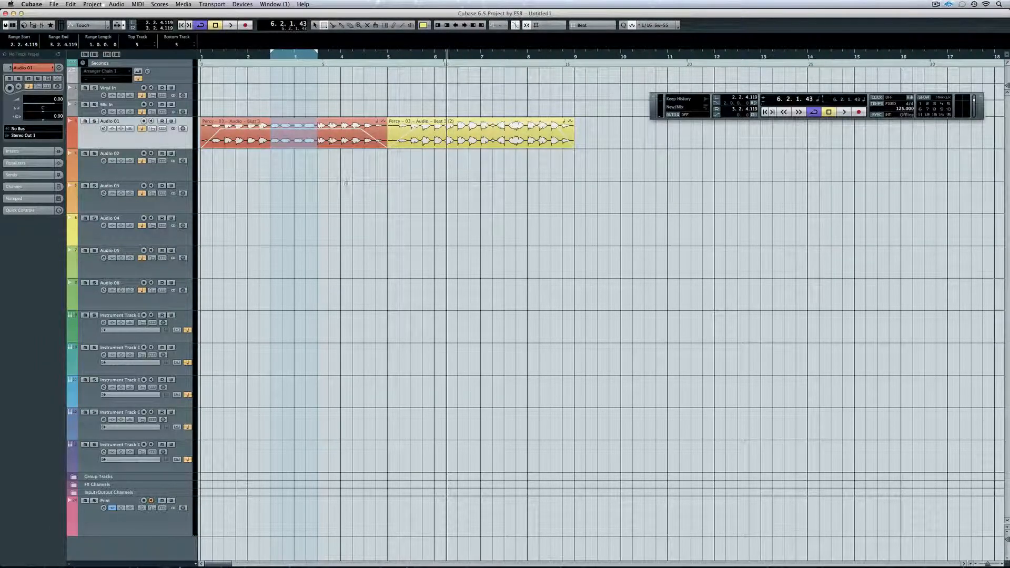
Return to object selection, select both events, set the locators around them and play the loop
right_click(346, 183)
left_click(399, 165)
left_click_drag(406, 162, 361, 131)
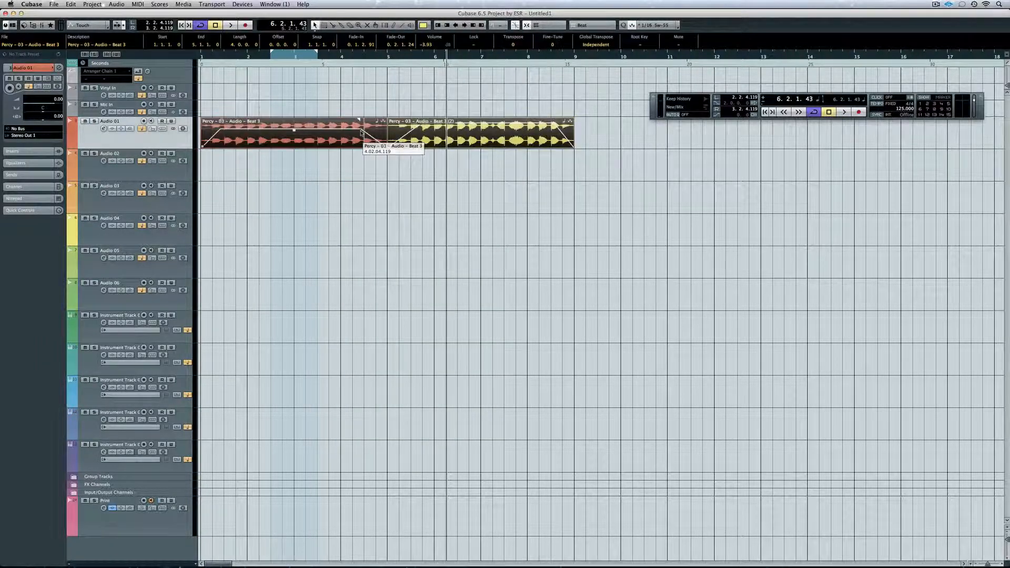
key("p")
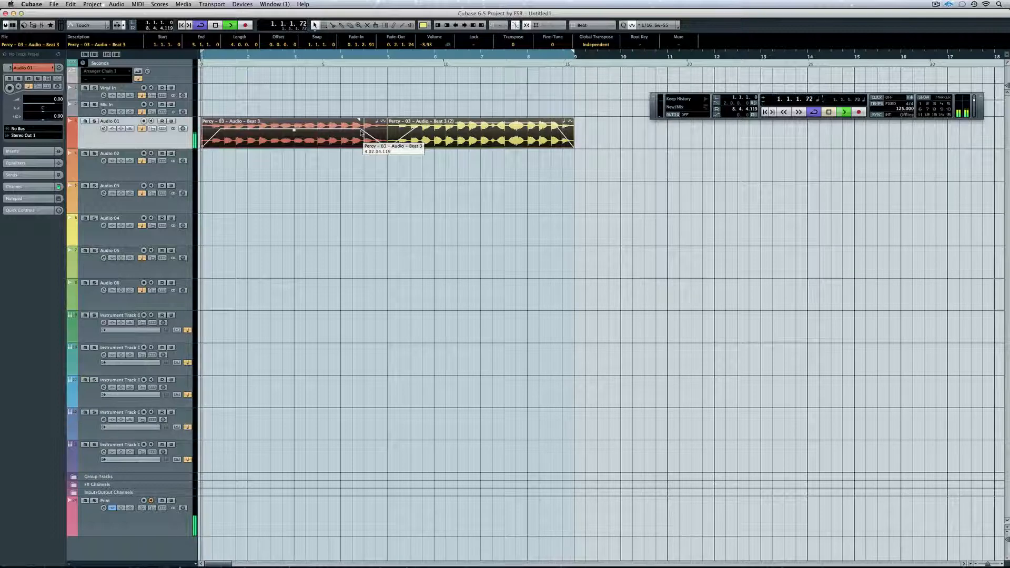
Bounce the selected red and yellow events into a single audio file, replace them with it in the project, and play it
right_click(353, 134)
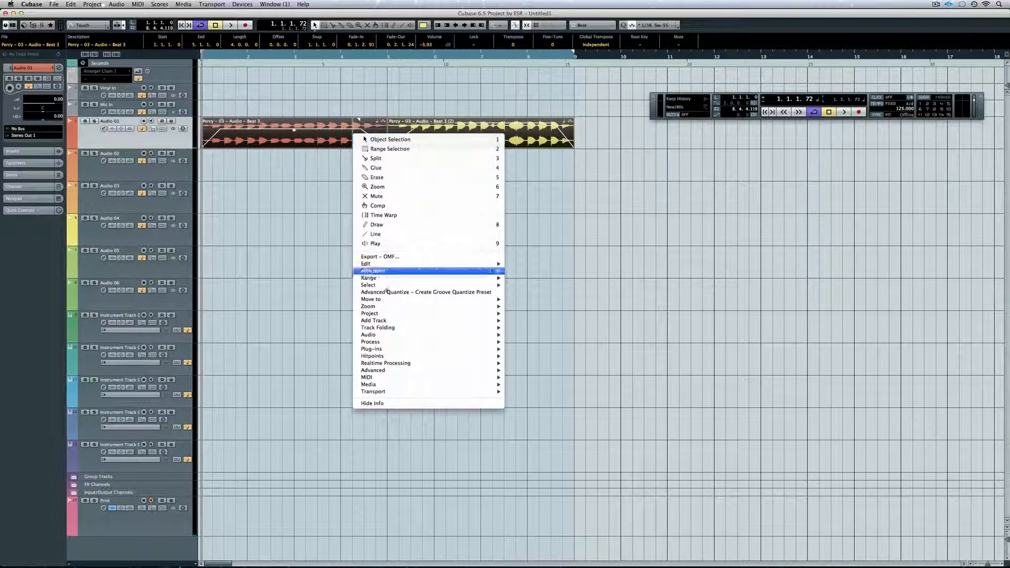
mouse_move(390, 335)
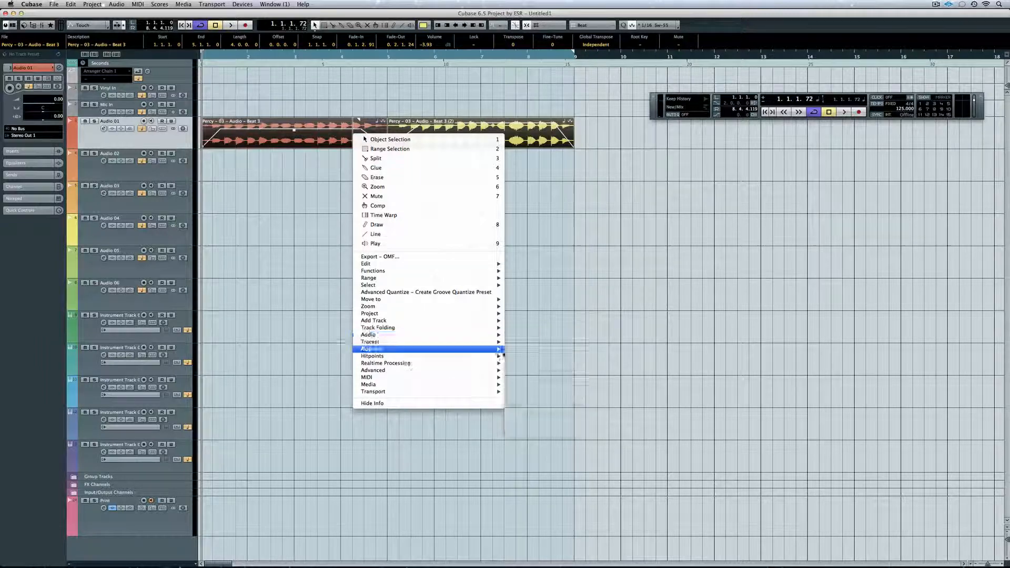
mouse_move(488, 334)
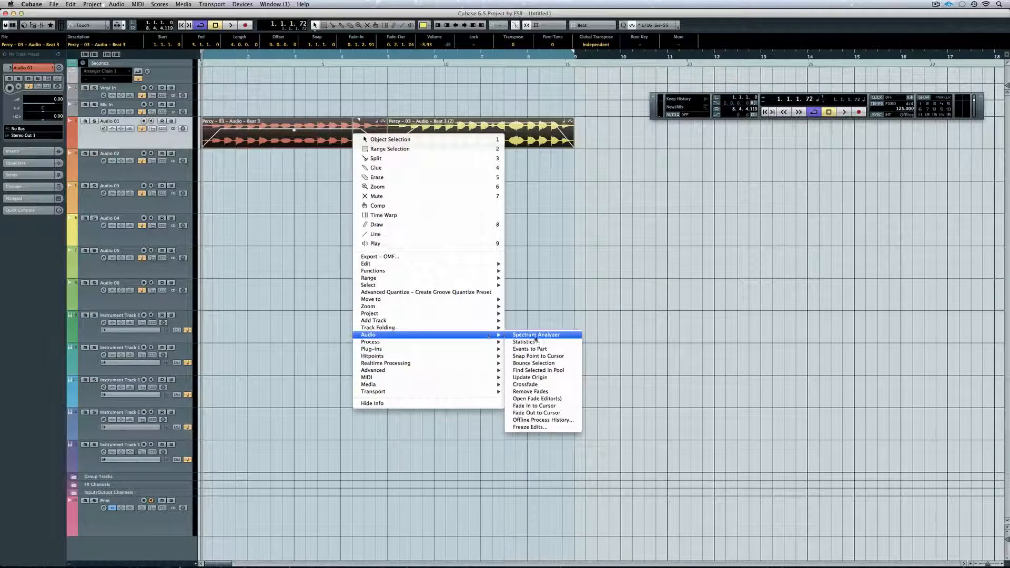
left_click(543, 363)
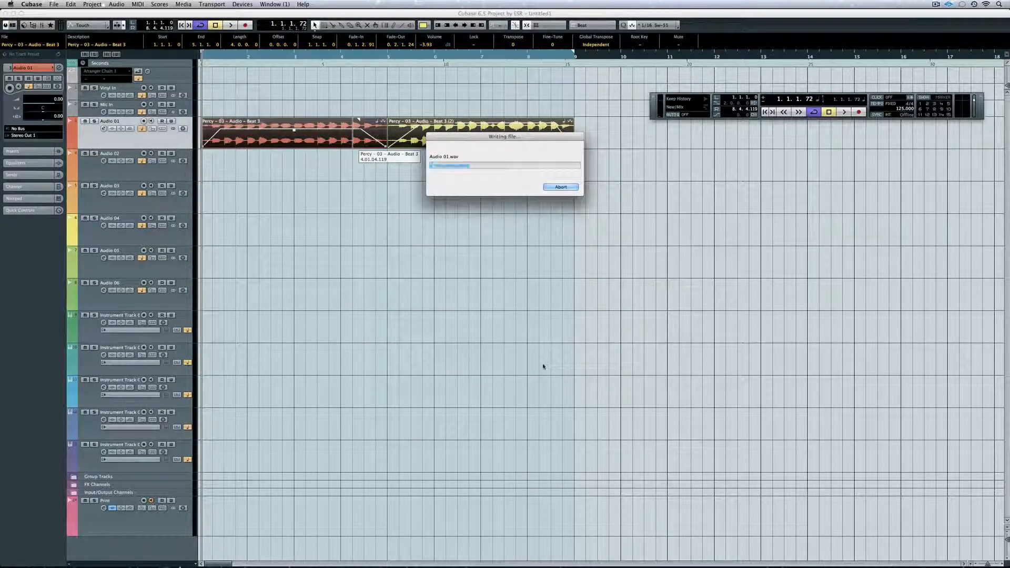
left_click(557, 189)
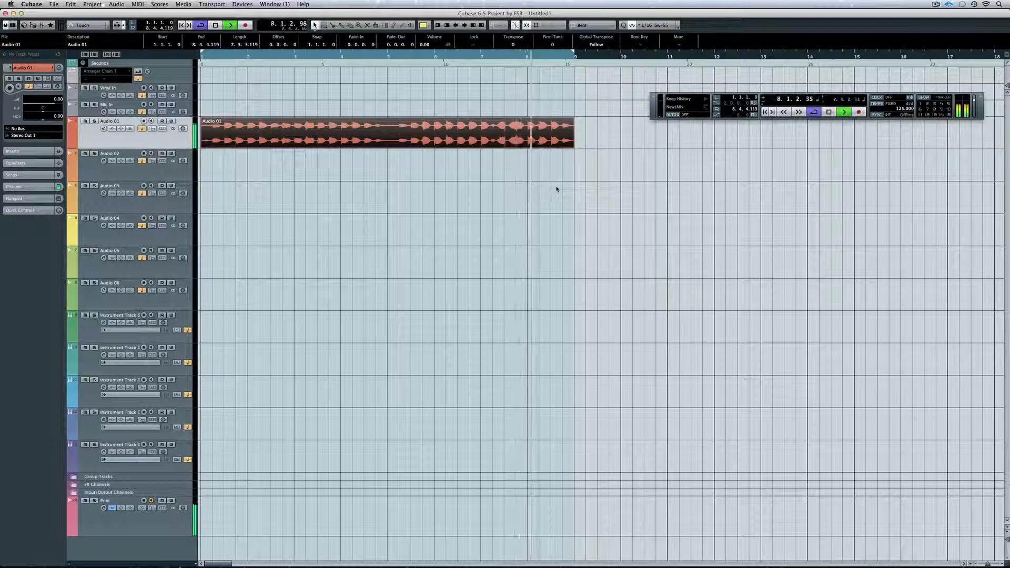
key("space")
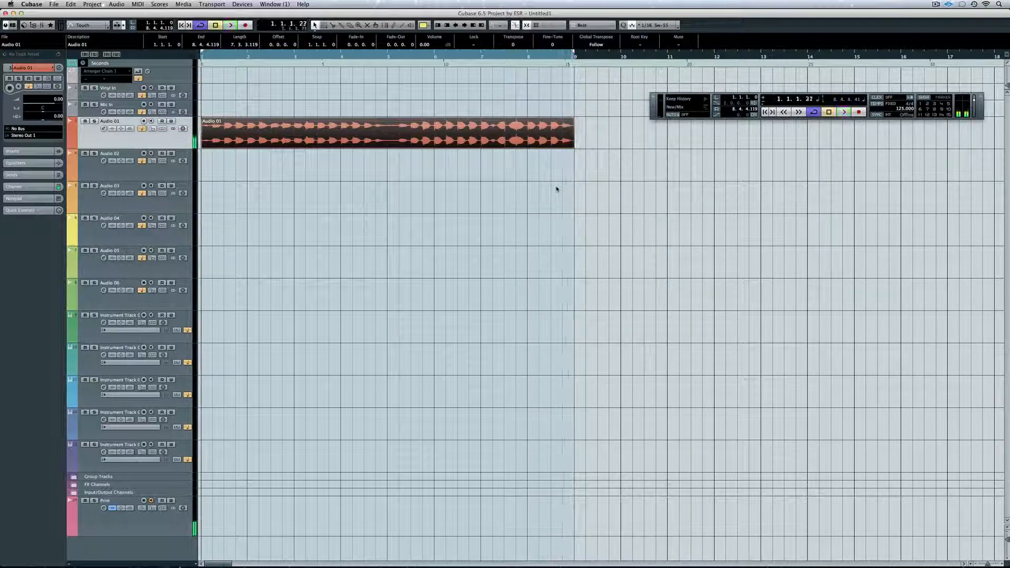
Select the range 5.3.4.119 to 6.2.4.119 in the bounced Audio 01 event and apply the Reverse process to it
right_click(556, 189)
left_click(564, 195)
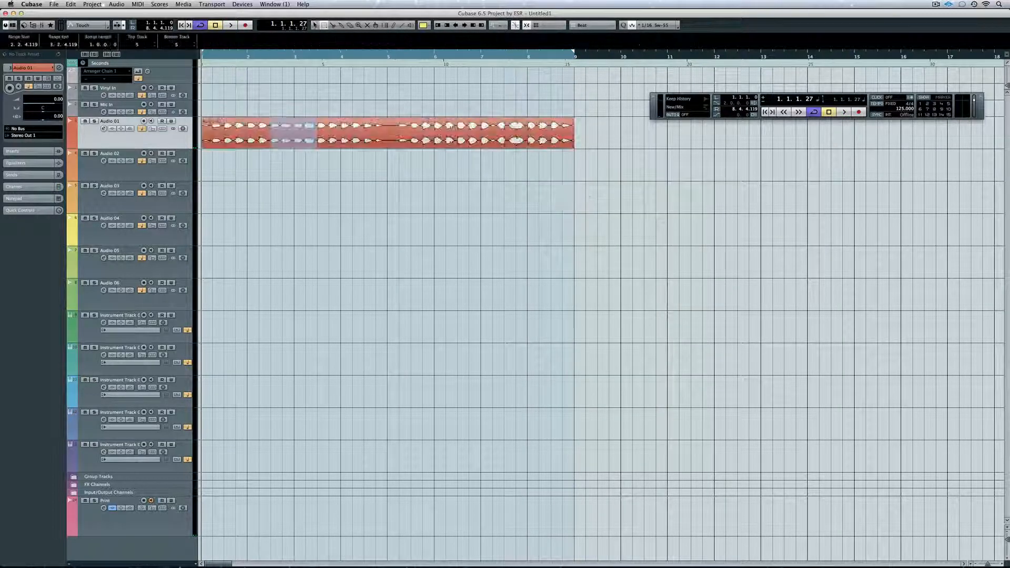
left_click_drag(423, 122, 446, 123)
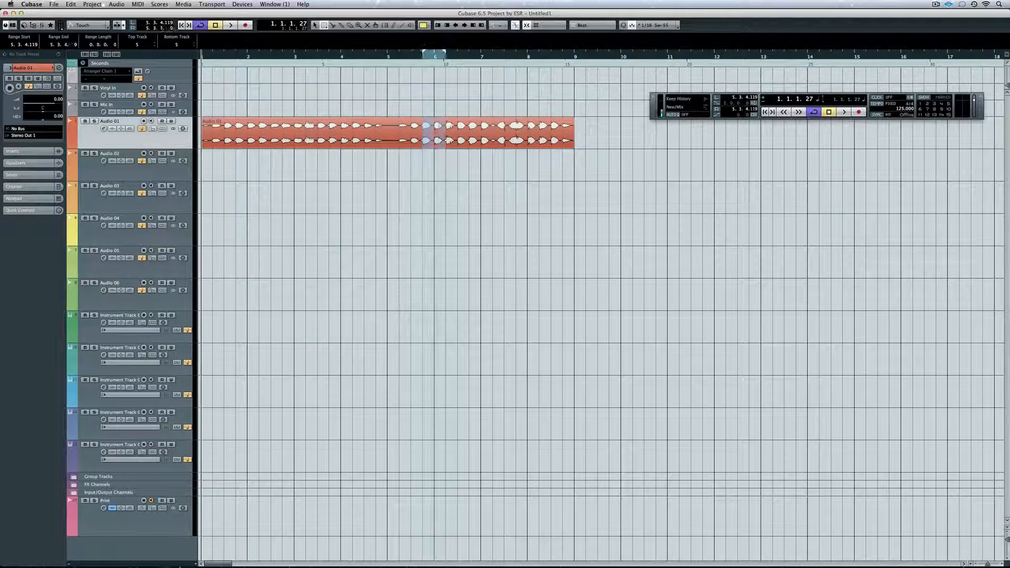
right_click(443, 137)
mouse_move(476, 332)
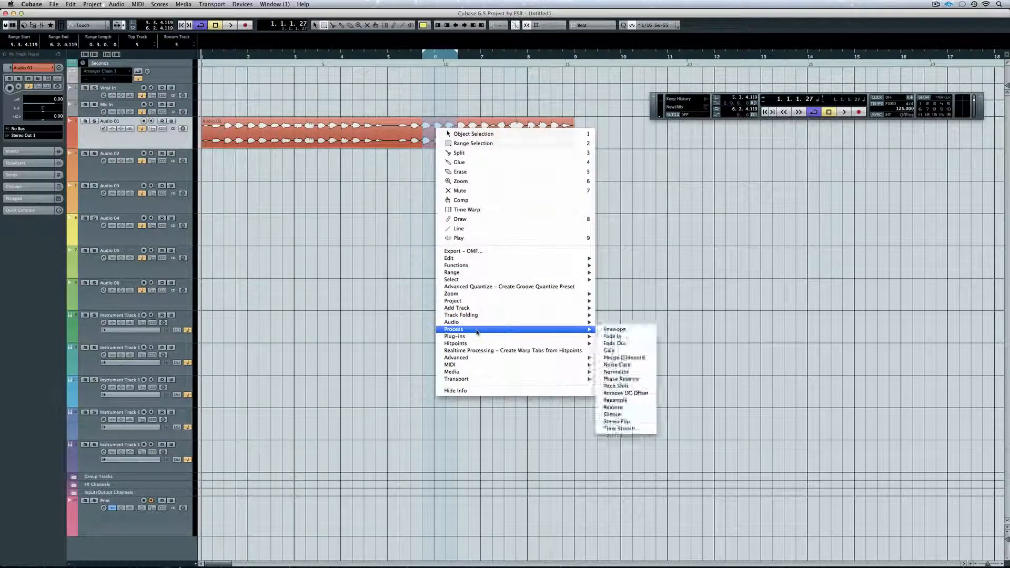
left_click(637, 408)
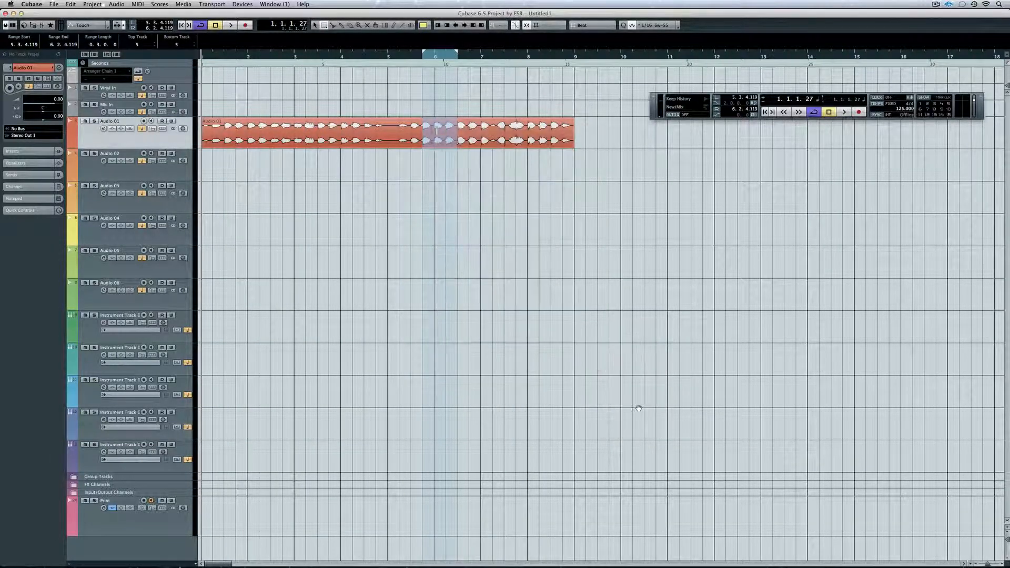
Return to object selection, select the bounced Audio 01 event, set the locators around it and play the loop
right_click(348, 184)
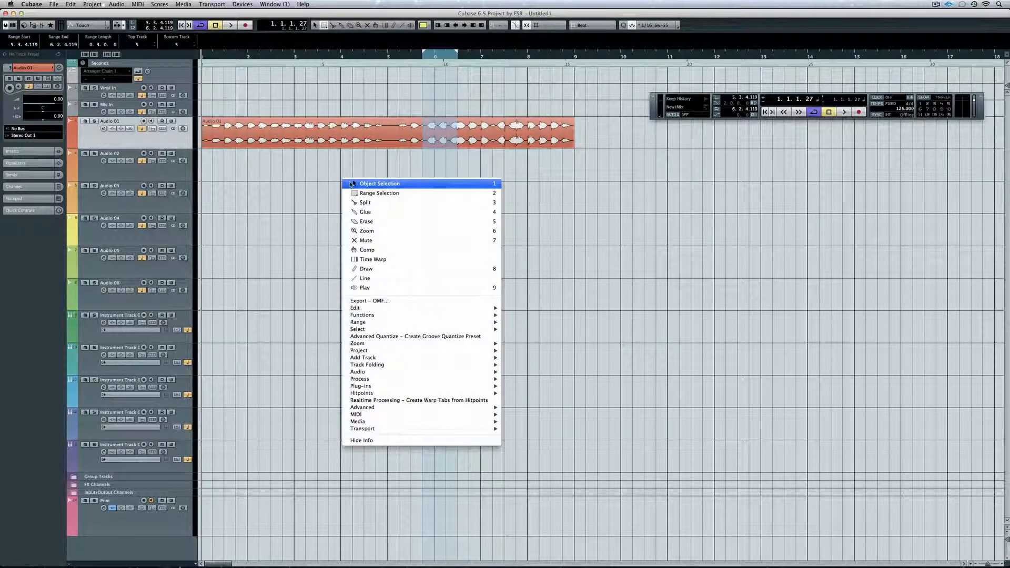
left_click(352, 184)
left_click(409, 139)
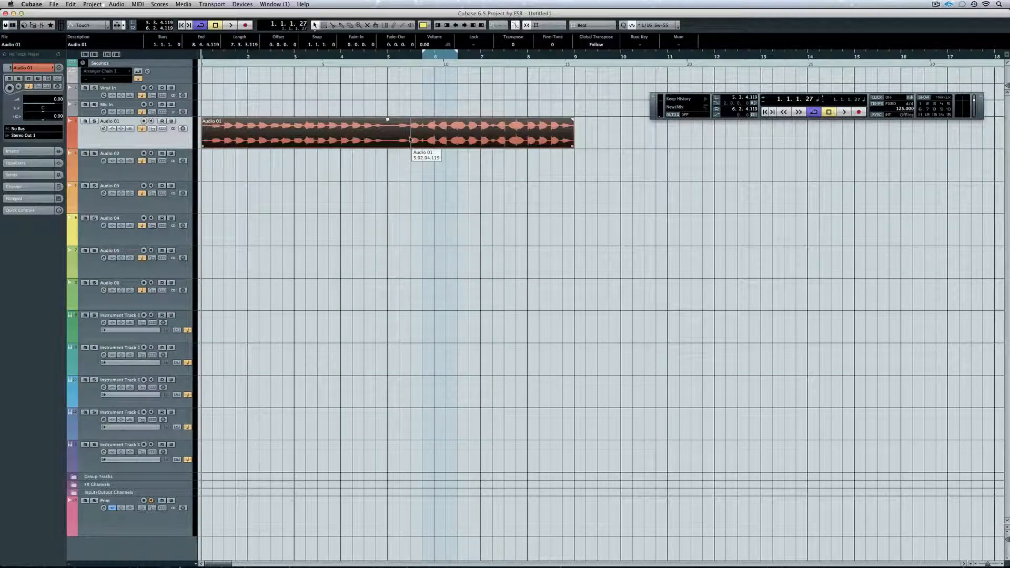
key("p")
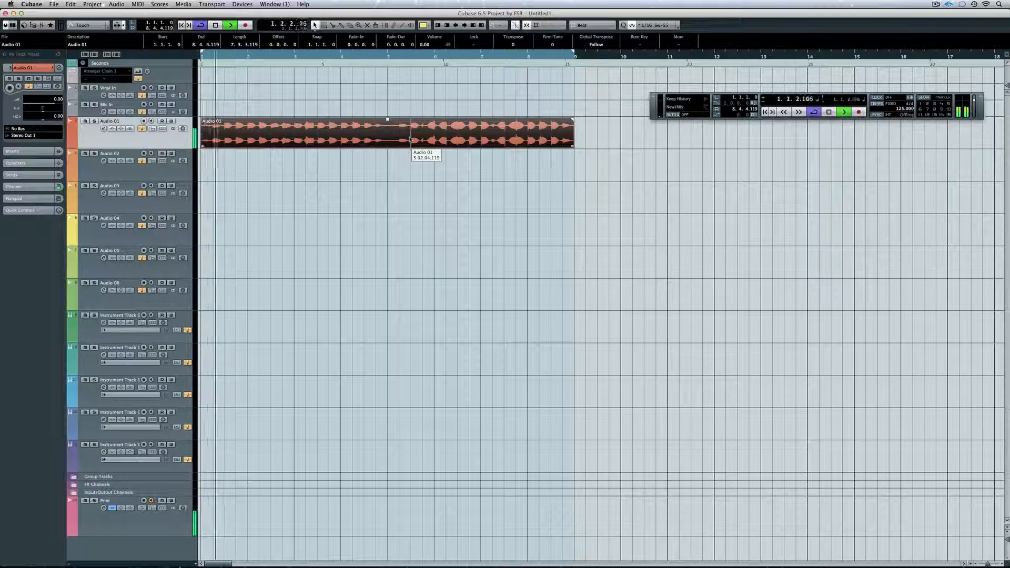
key("space")
Place Percy - 03 - Audio - Beat 3 from the Pool at 1.1.1.0 on track Audio 02, set the locators around it and play it
key("super+p")
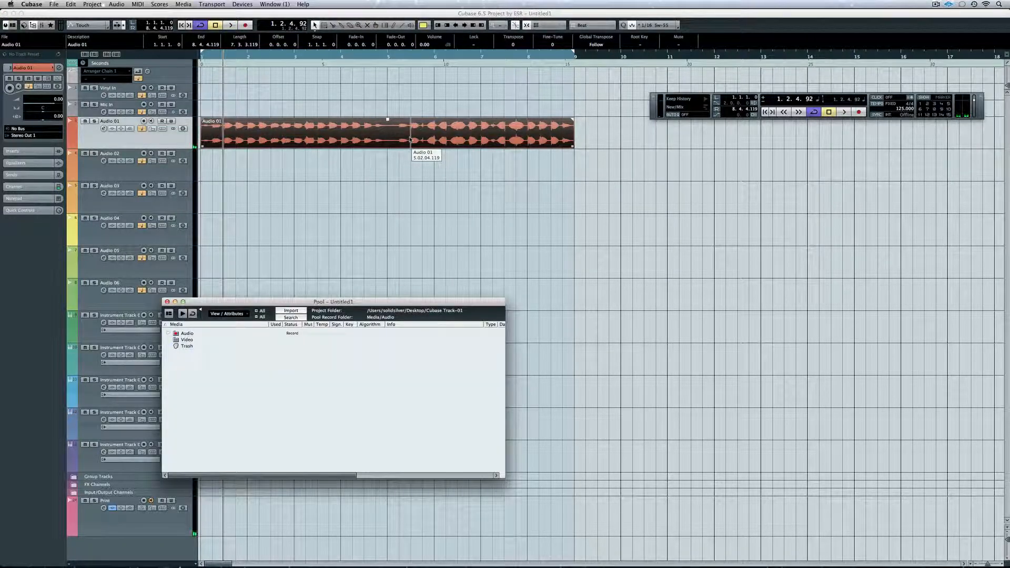
left_click(169, 335)
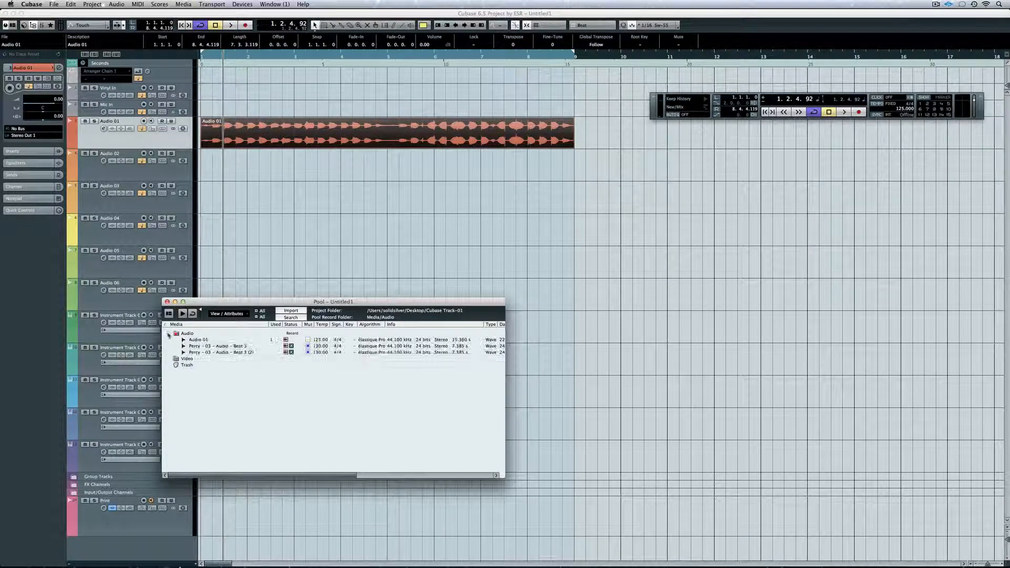
left_click_drag(226, 305, 466, 264)
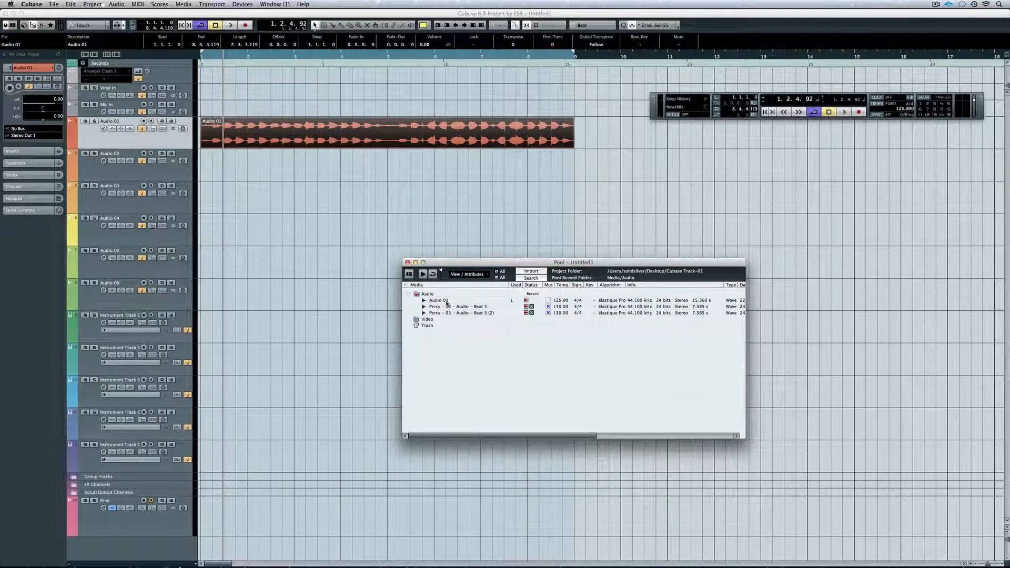
left_click_drag(429, 306, 402, 285)
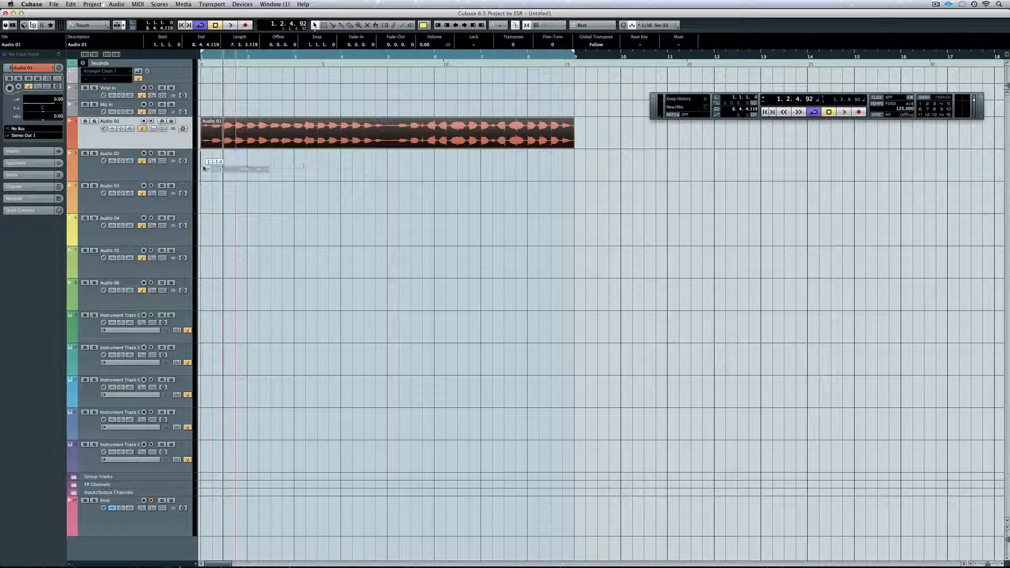
left_click_drag(204, 168, 205, 168)
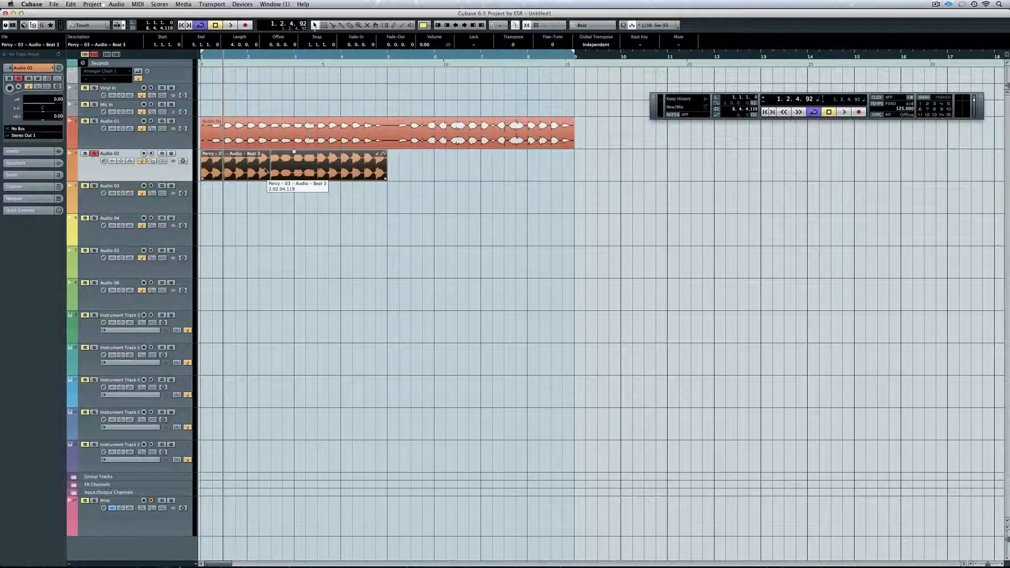
key("p")
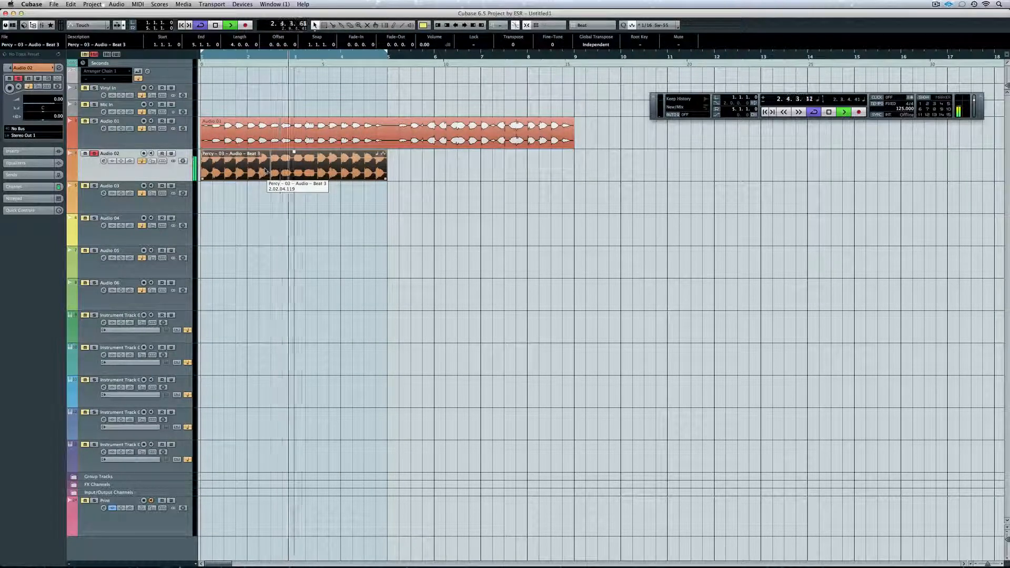
key("space")
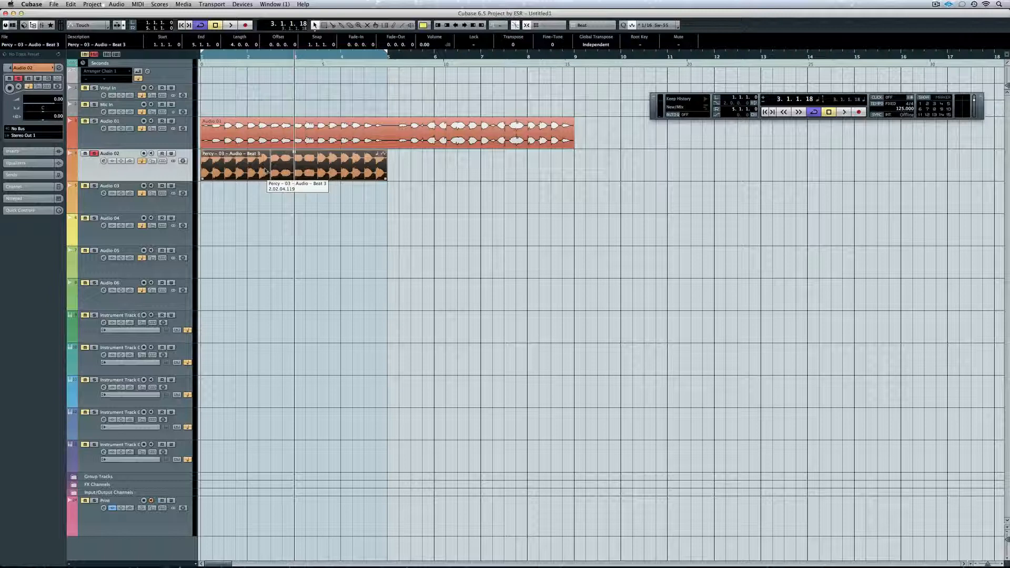
Place Percy - 03 - Audio - Beat 3 (2) from the Pool at 1.1.1.0 on track Audio 03 and play it
key("super+p")
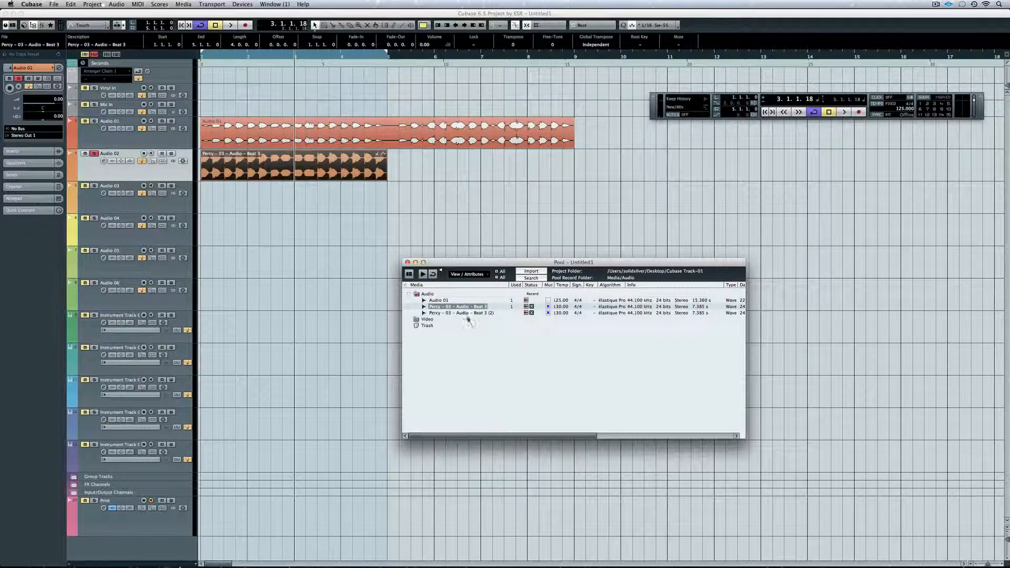
left_click_drag(467, 314, 360, 271)
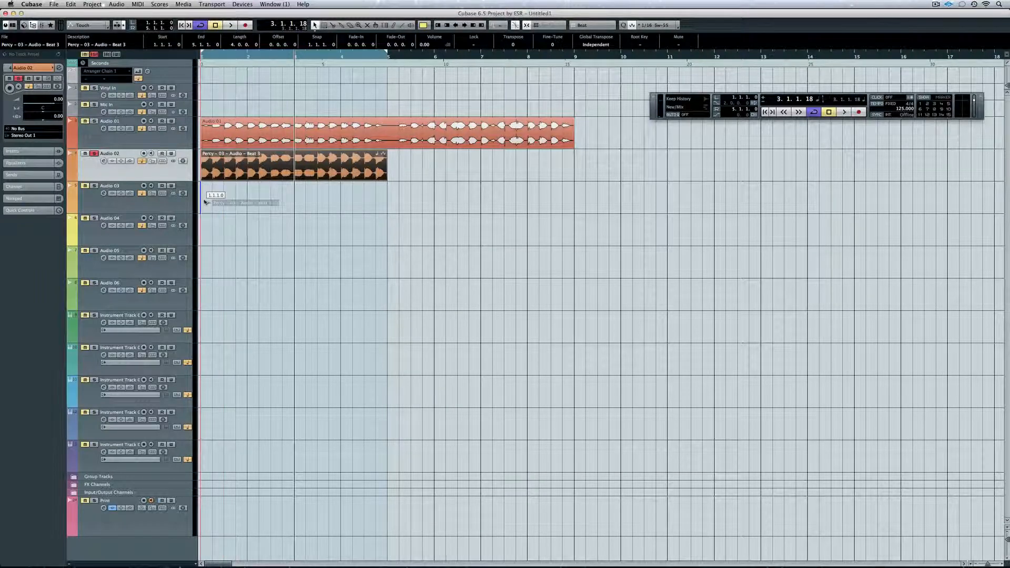
left_click_drag(205, 201, 205, 201)
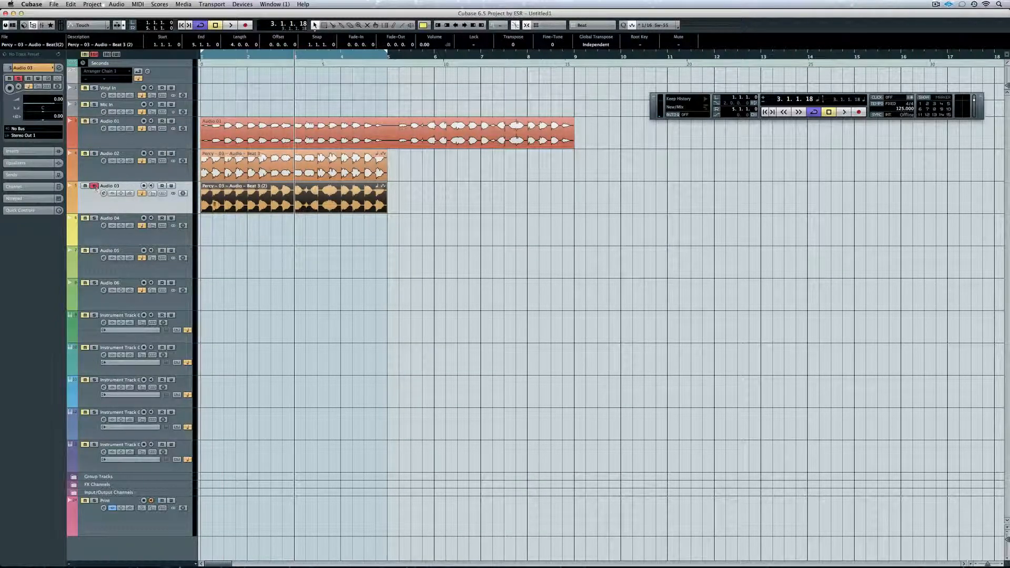
key("space")
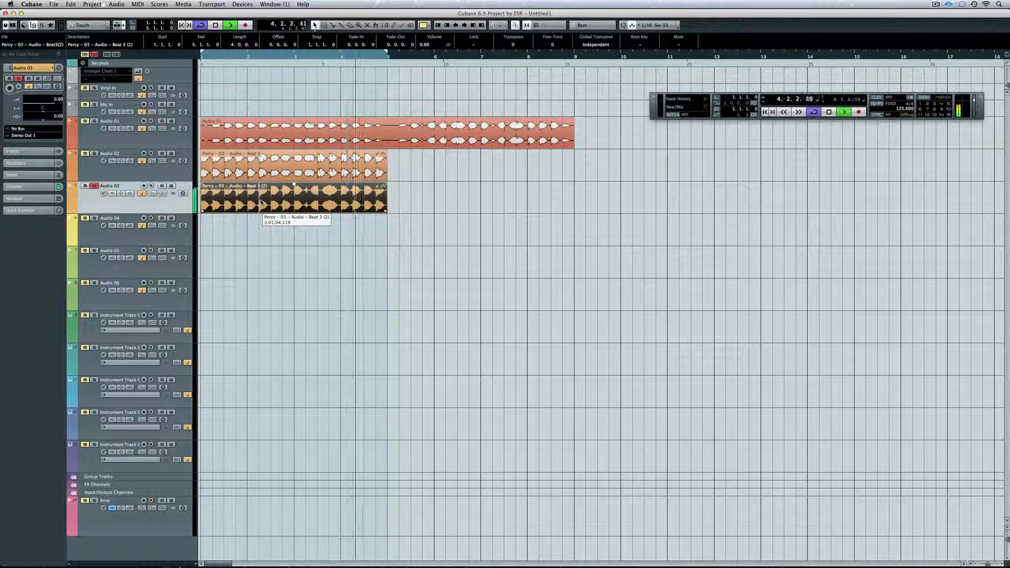
Place the original Percy - 03 - Audio - Beat 3 loop from the Loop Browser at the start of track Audio 04 and play it soloed
key("shift+F5")
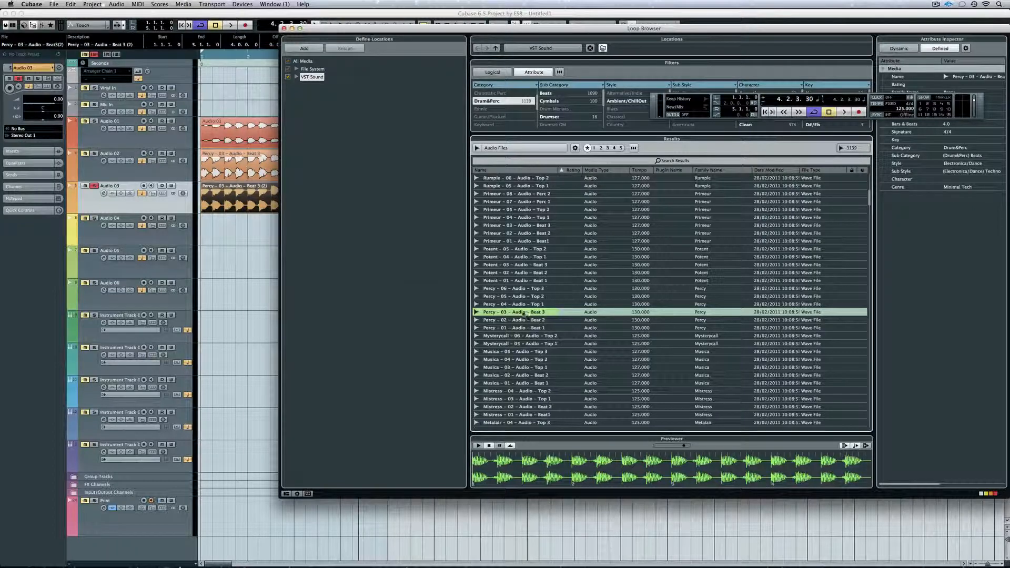
left_click_drag(523, 314, 203, 228)
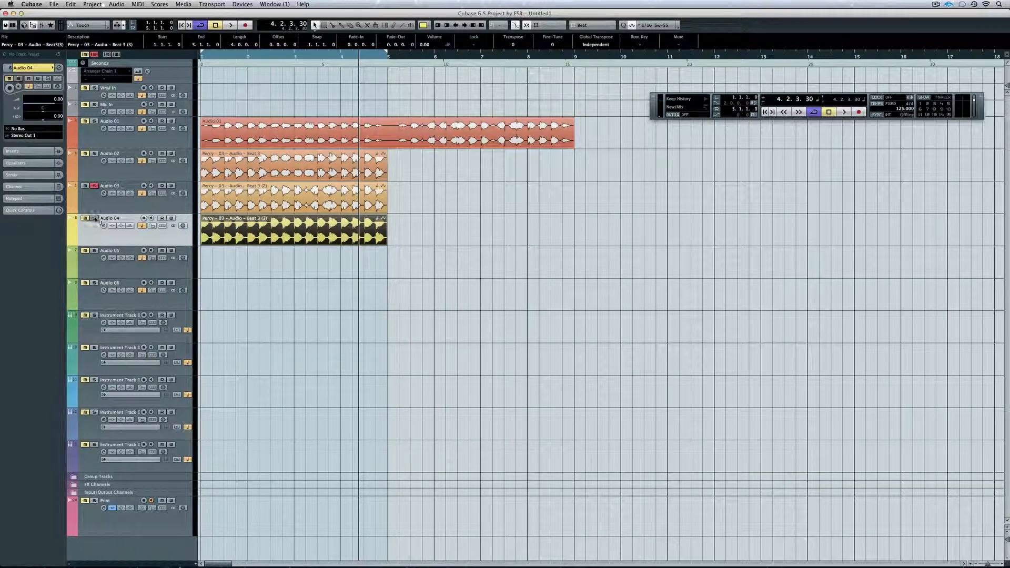
key("space")
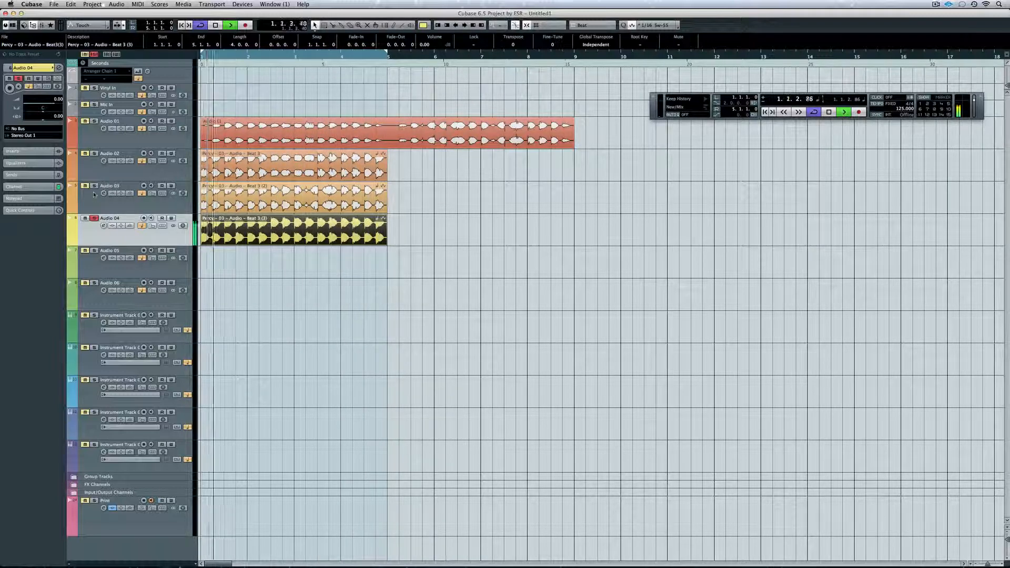
Solo Audio 01 instead of Audio 04, select its bounced event, loop it for comparison, and stop playback
left_click(95, 121)
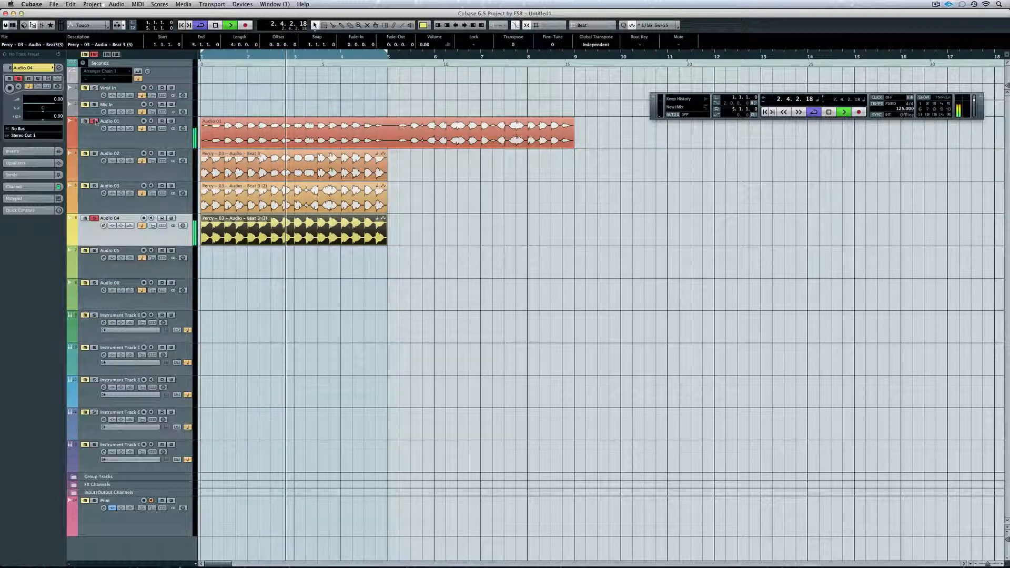
left_click(95, 218)
left_click(266, 134)
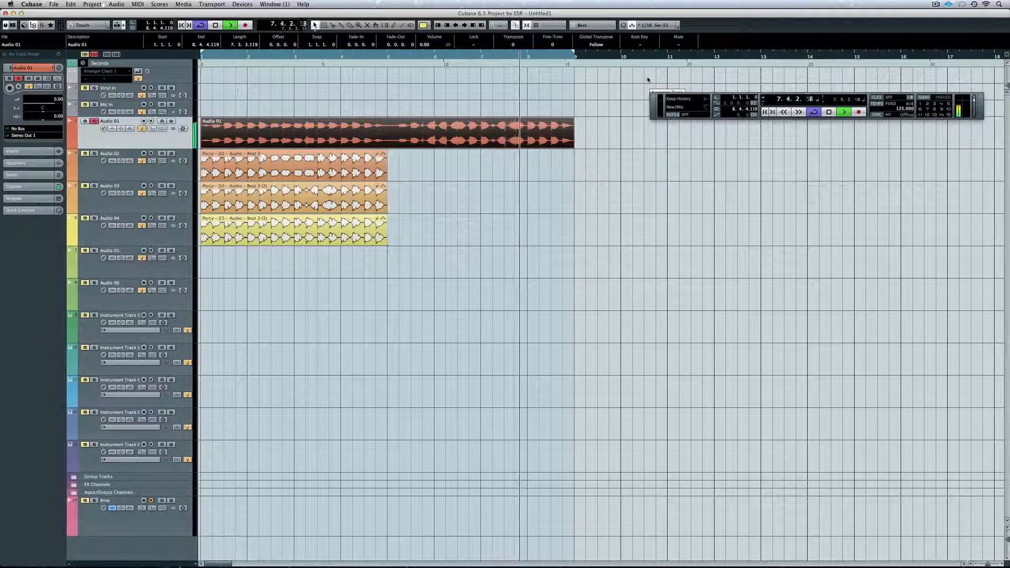
key("space")
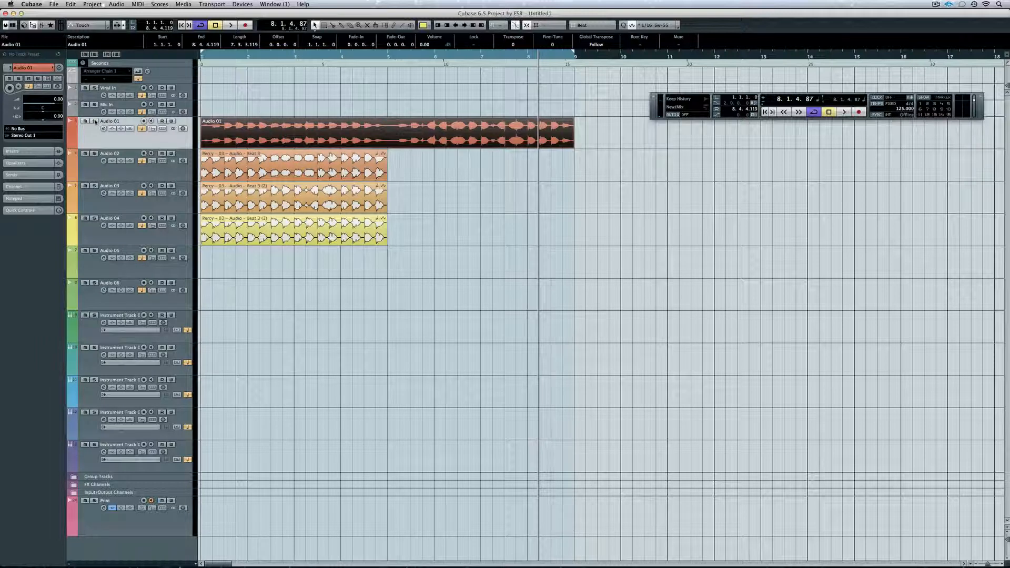
left_click(936, 5)
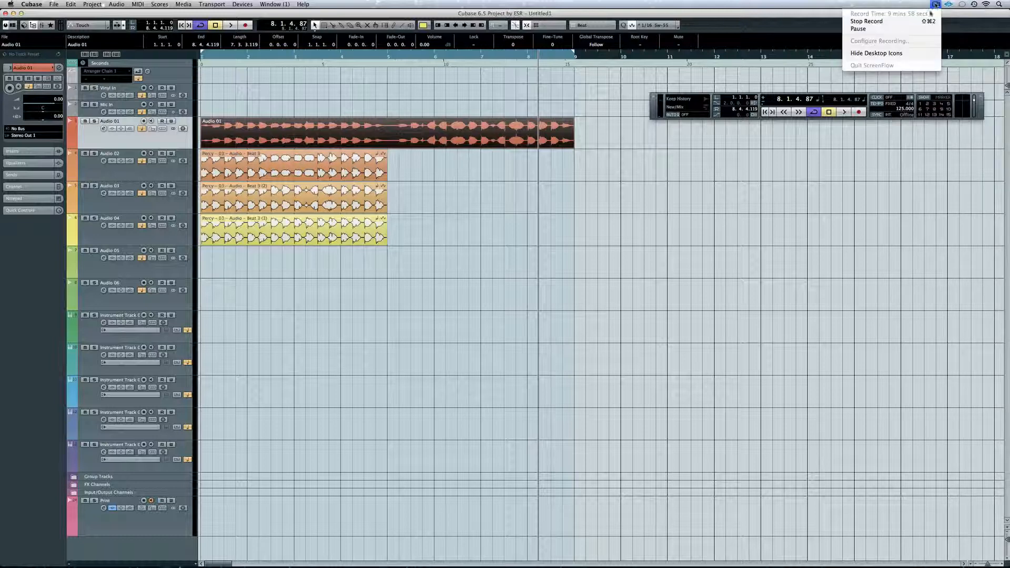